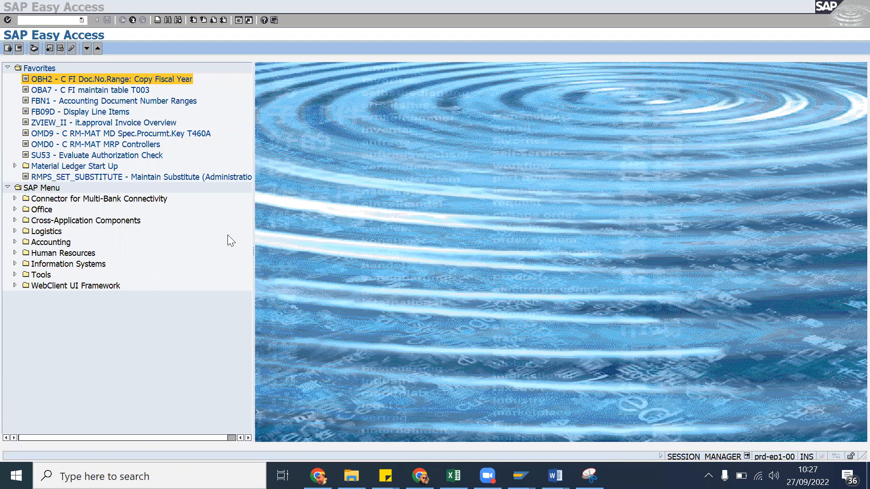
Open transaction FBN1 for accounting document number ranges and display the intervals of company code 1110.
{"action": "left_click", "coordinate": [45, 101]}
{"action": "double_click", "coordinate": [45, 101]}
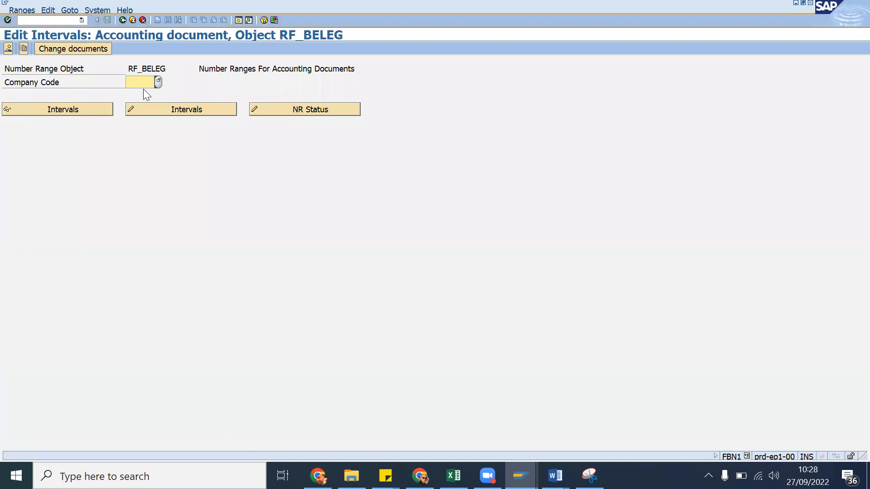
{"action": "type", "text": "1110"}
{"action": "left_click", "coordinate": [80, 109]}
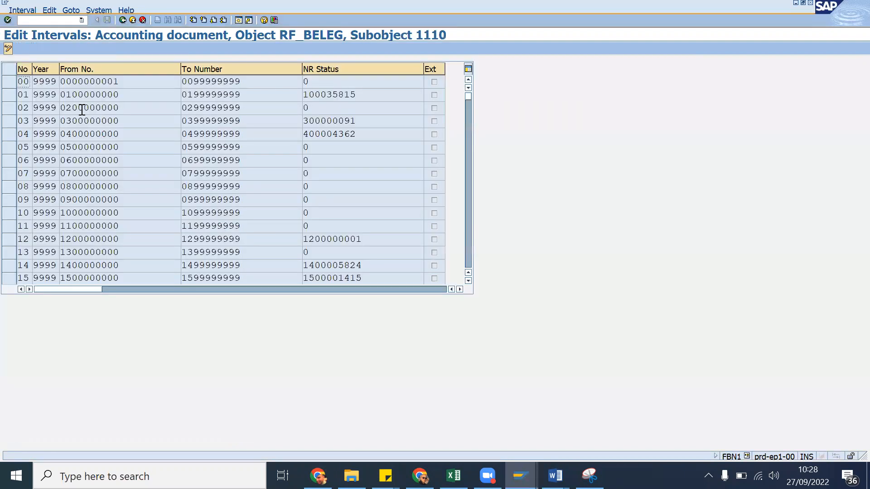
Examine the year assigned to the first number range intervals of company code 1110.
{"action": "left_click", "coordinate": [41, 81]}
{"action": "left_click", "coordinate": [58, 96]}
{"action": "left_click", "coordinate": [56, 107]}
{"action": "left_click", "coordinate": [56, 121]}
{"action": "left_click", "coordinate": [56, 133]}
{"action": "left_click", "coordinate": [57, 147]}
{"action": "left_click", "coordinate": [56, 161]}
{"action": "left_click", "coordinate": [55, 173]}
Leave the 1110 intervals, clear the company code, and check the selected company codes in the Word document Document7.
{"action": "left_click", "coordinate": [122, 22]}
{"action": "key", "text": "Delete"}
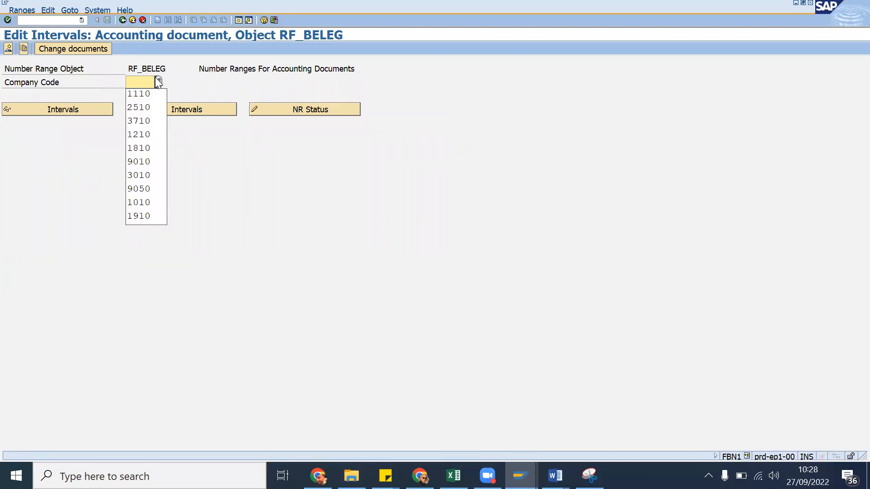
{"action": "left_click", "coordinate": [555, 476]}
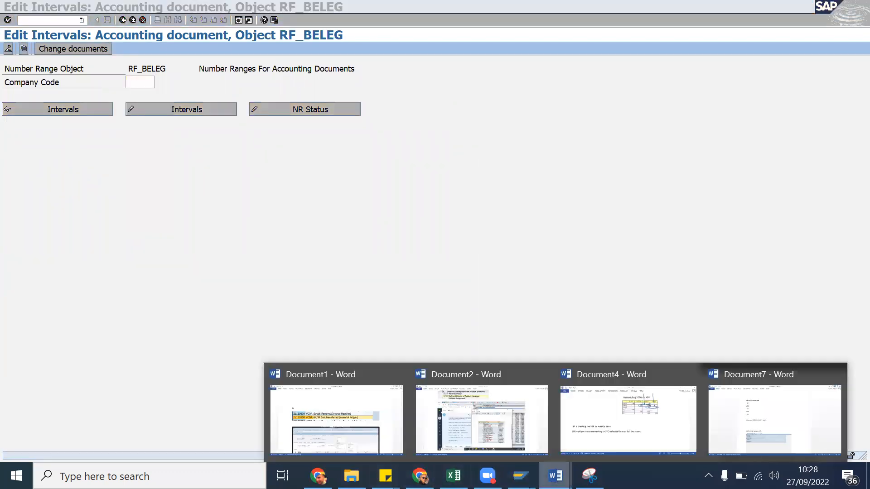
{"action": "left_click", "coordinate": [731, 428]}
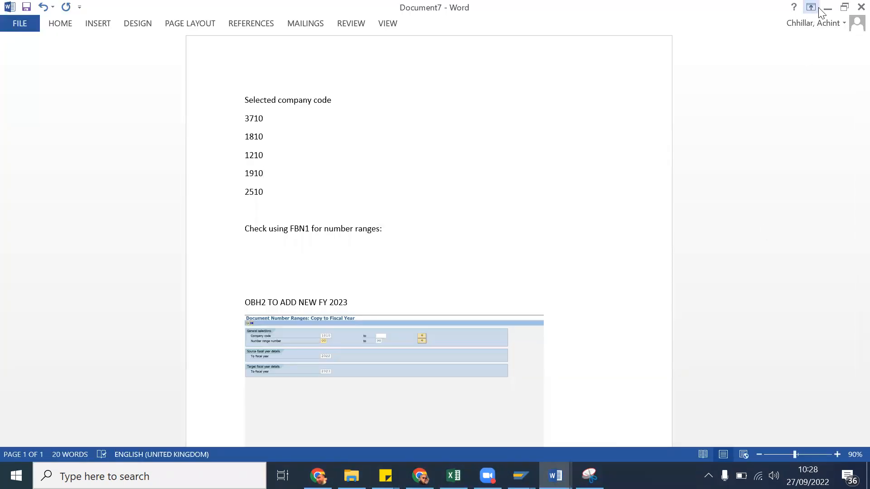
{"action": "left_click", "coordinate": [828, 7]}
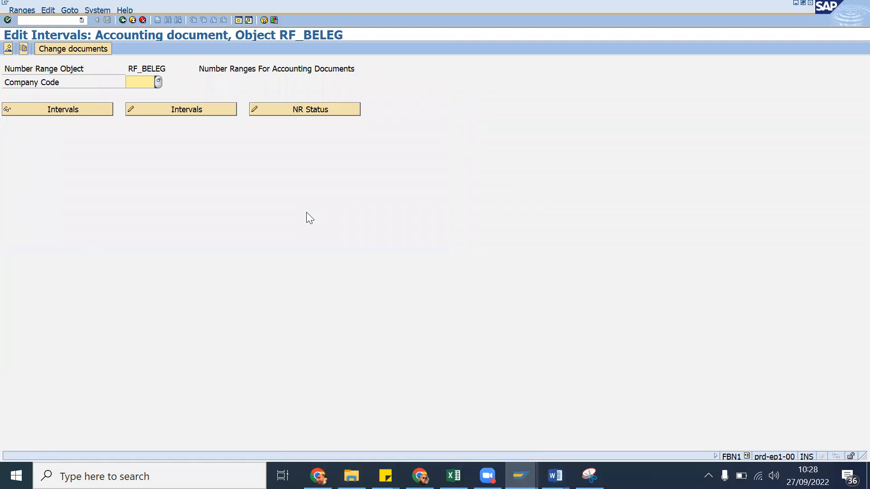
Display the accounting document number range intervals of company code 1910.
{"action": "type", "text": "1910"}
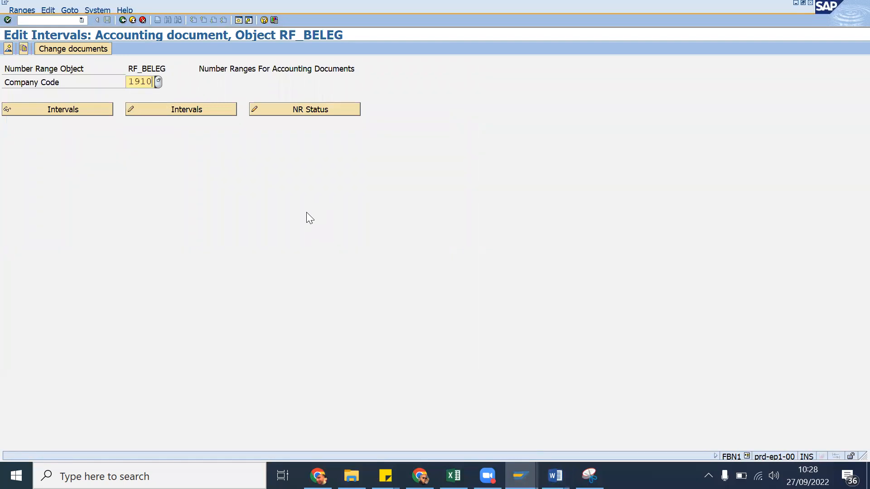
{"action": "key", "text": "Return"}
{"action": "left_click", "coordinate": [76, 109]}
{"action": "key", "text": "Tab"}
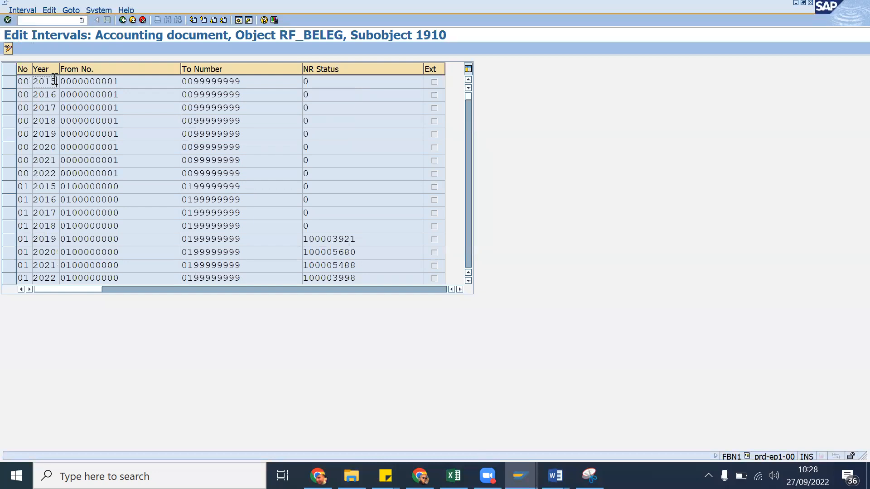
Examine the yearly intervals of number ranges 00 and 01 for company code 1910.
{"action": "left_click", "coordinate": [56, 276]}
{"action": "left_click", "coordinate": [56, 171]}
{"action": "left_click", "coordinate": [134, 172]}
{"action": "left_click", "coordinate": [58, 172]}
{"action": "left_click", "coordinate": [149, 171]}
{"action": "left_click", "coordinate": [54, 175]}
{"action": "left_click", "coordinate": [30, 173]}
{"action": "left_click", "coordinate": [143, 174]}
{"action": "left_click", "coordinate": [27, 187]}
Open OBA7 in another SAP session and display the details of document type AA, Asset Posting.
{"action": "left_click", "coordinate": [526, 479]}
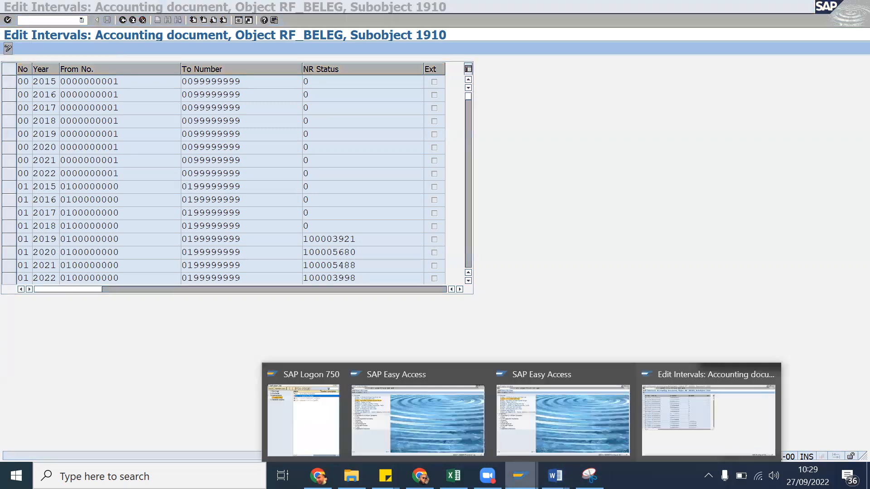
{"action": "left_click", "coordinate": [563, 412]}
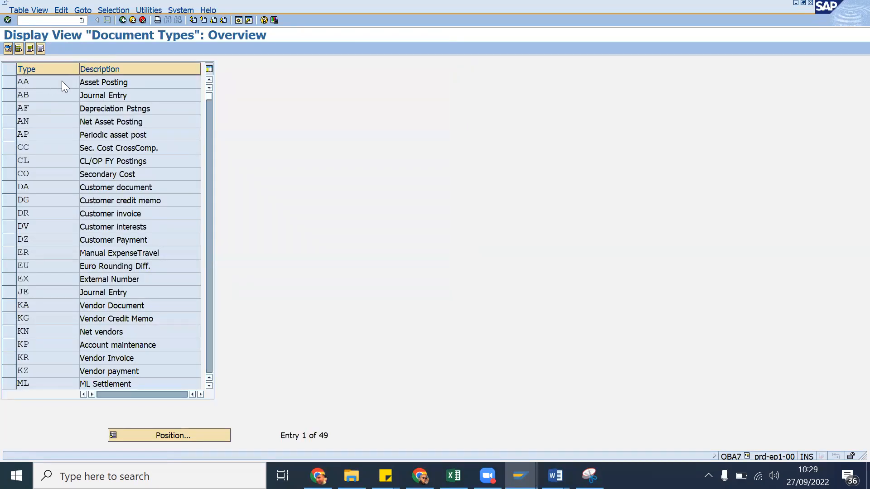
{"action": "double_click", "coordinate": [62, 81]}
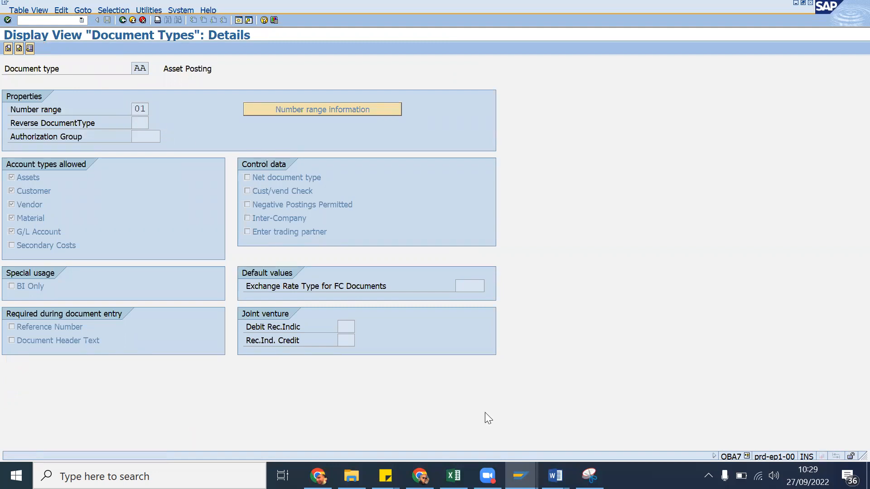
Return to the company code 1910 intervals and examine the yearly number status of range 01 up to 2022.
{"action": "left_click", "coordinate": [556, 476]}
{"action": "mouse_move", "coordinate": [520, 476]}
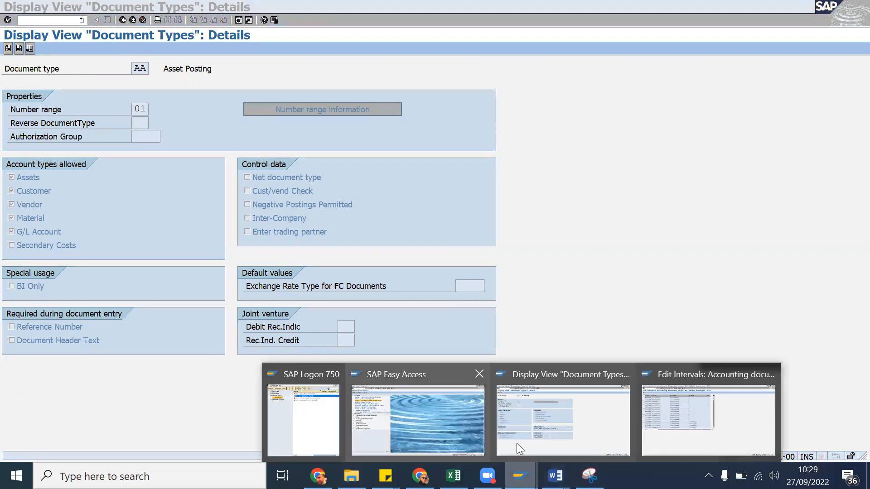
{"action": "left_click", "coordinate": [689, 422]}
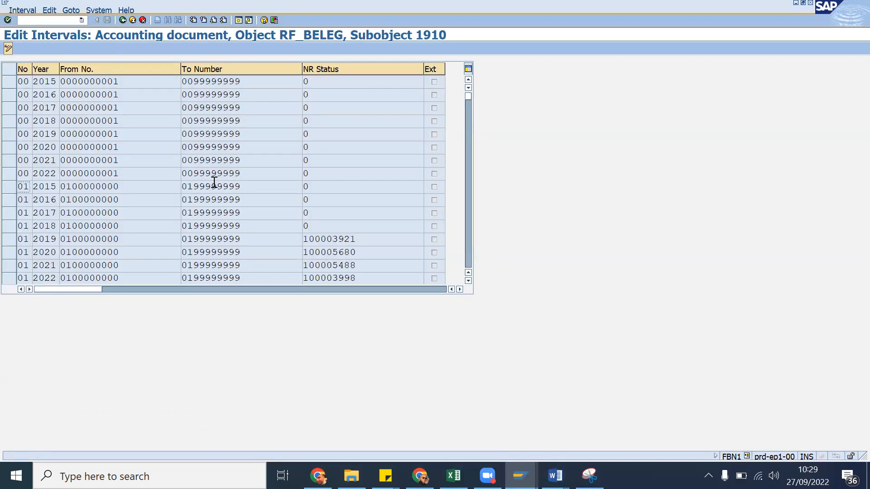
{"action": "left_click", "coordinate": [153, 185]}
{"action": "left_click", "coordinate": [334, 182]}
{"action": "left_click", "coordinate": [59, 225]}
{"action": "left_click", "coordinate": [468, 280]}
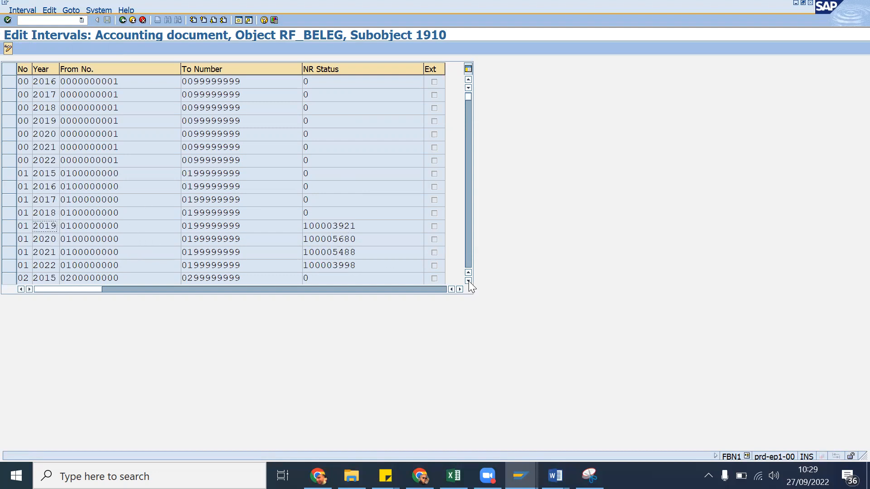
{"action": "left_click", "coordinate": [468, 281]}
{"action": "left_click", "coordinate": [56, 252]}
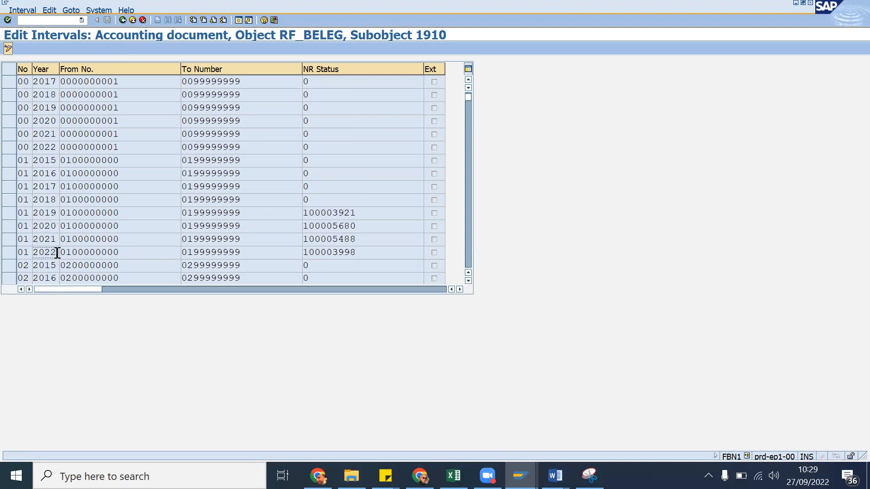
{"action": "left_click", "coordinate": [366, 252]}
{"action": "left_click_drag", "start_coordinate": [361, 249], "coordinate": [290, 249]}
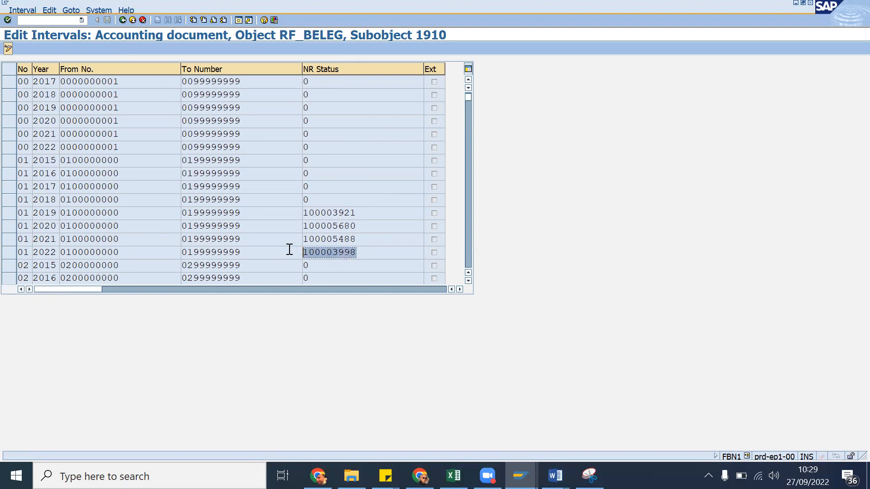
{"action": "left_click", "coordinate": [389, 253]}
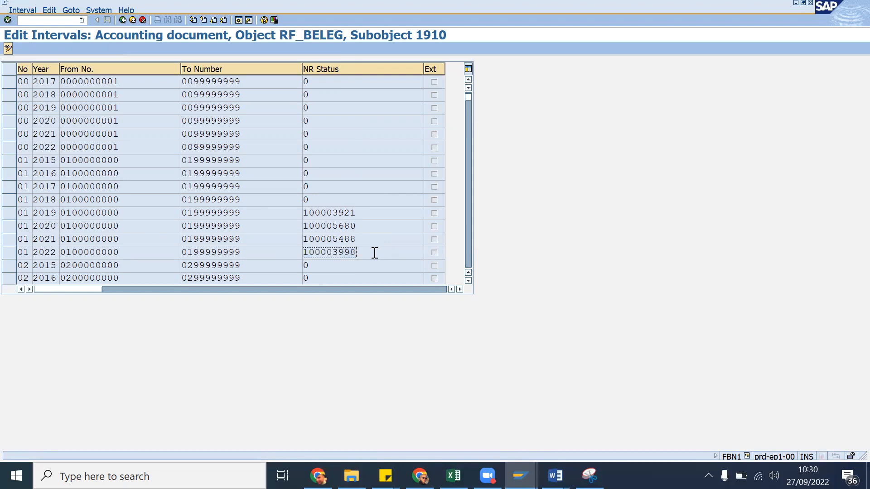
{"action": "left_click", "coordinate": [52, 252]}
{"action": "left_click", "coordinate": [520, 475]}
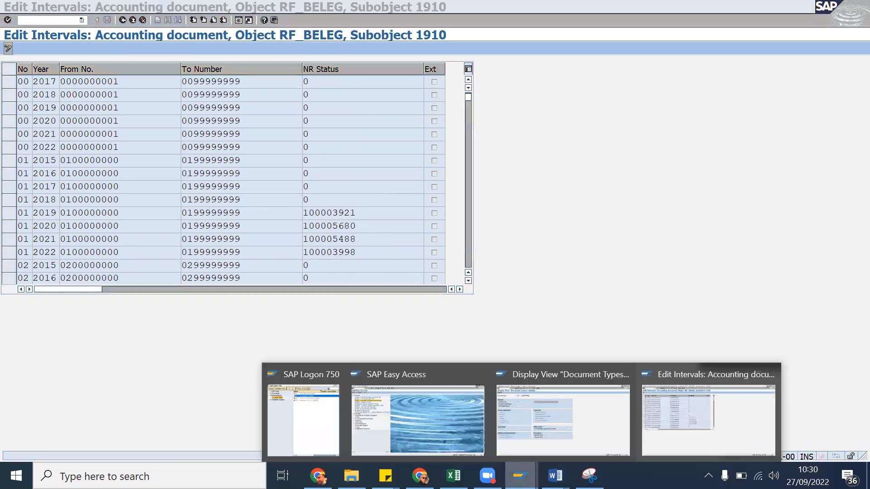
{"action": "left_click", "coordinate": [428, 433]}
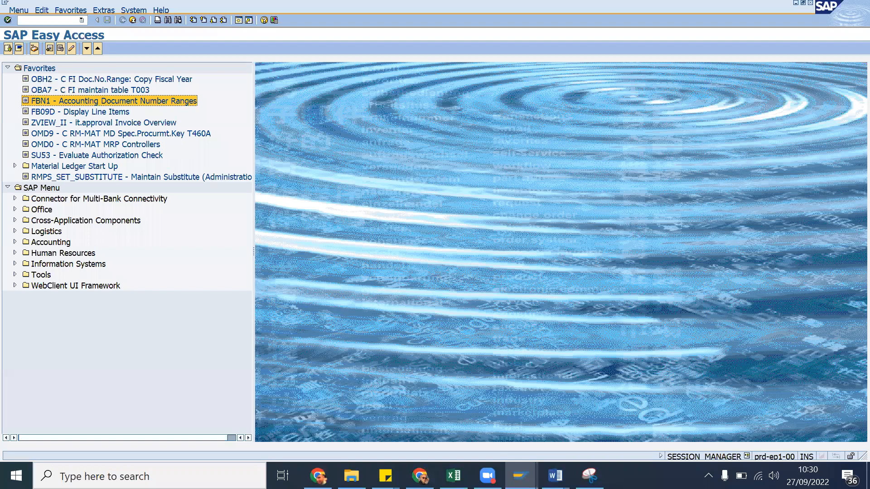
{"action": "mouse_move", "coordinate": [520, 476]}
{"action": "left_click", "coordinate": [687, 450]}
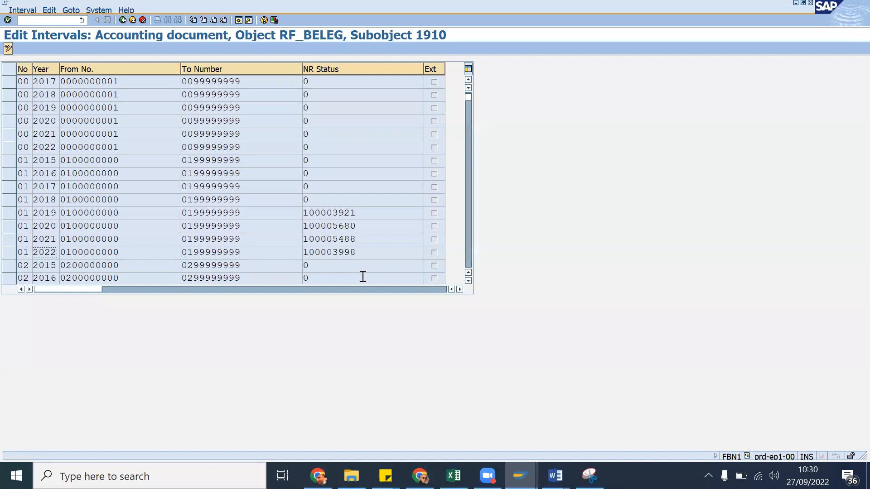
Switch the company code 1910 intervals to change mode and insert an interval with number 00 and year 2023.
{"action": "left_click", "coordinate": [8, 49]}
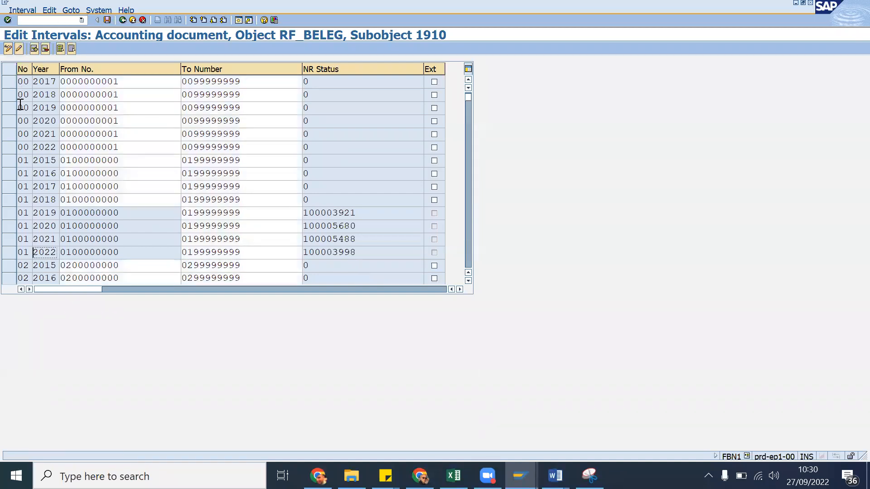
{"action": "left_click", "coordinate": [8, 148]}
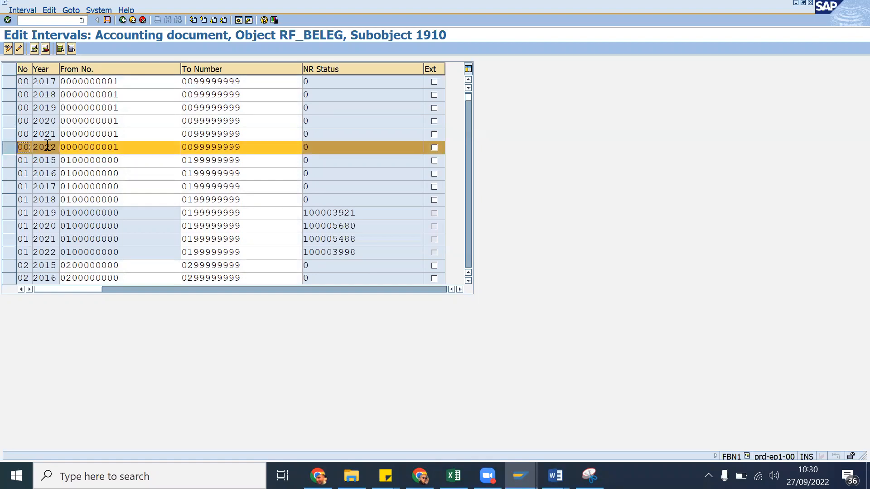
{"action": "left_click", "coordinate": [33, 49]}
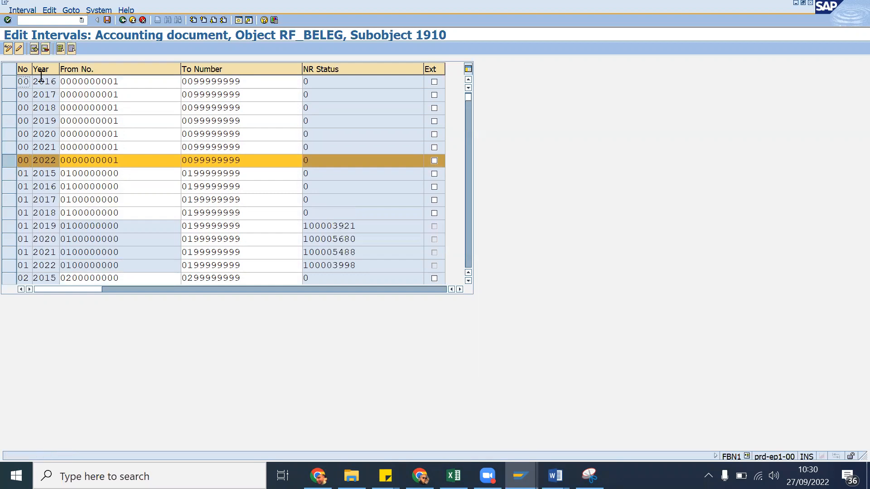
{"action": "left_click", "coordinate": [468, 80]}
{"action": "left_click", "coordinate": [467, 81]}
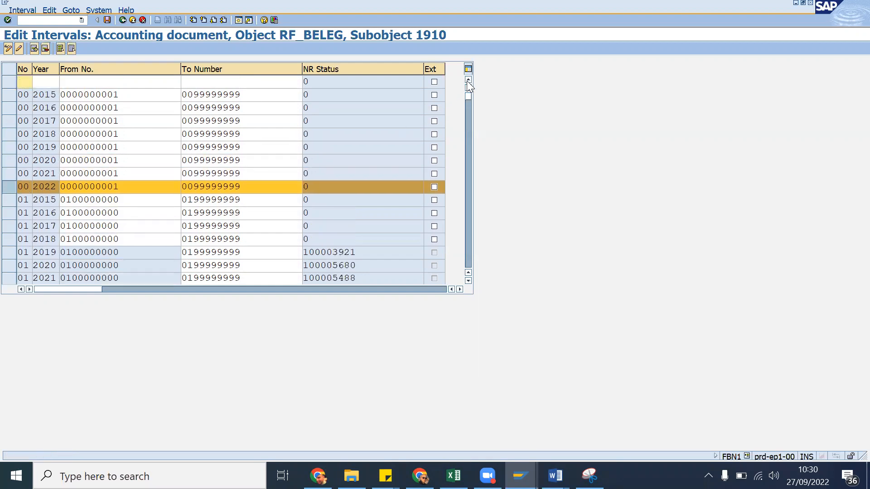
{"action": "type", "text": "00"}
{"action": "left_click", "coordinate": [42, 85]}
{"action": "type", "text": "2023"}
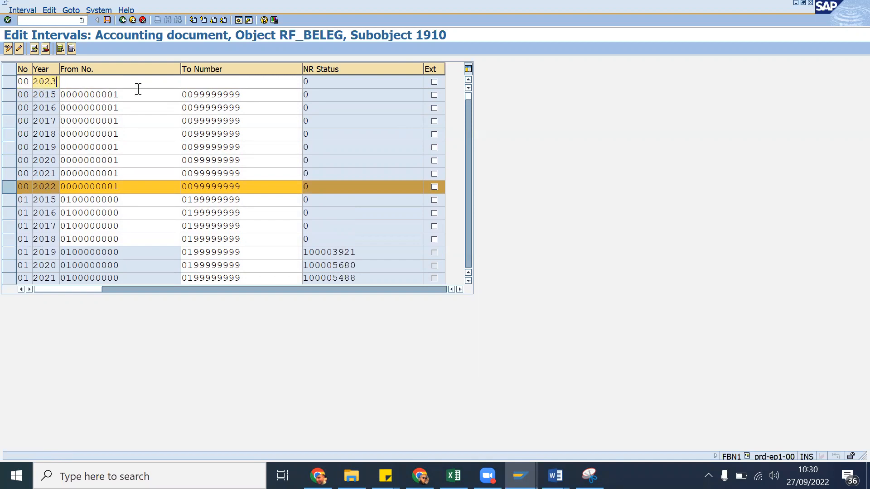
{"action": "left_click_drag", "start_coordinate": [134, 96], "coordinate": [51, 101]}
{"action": "key", "text": "ctrl+c"}
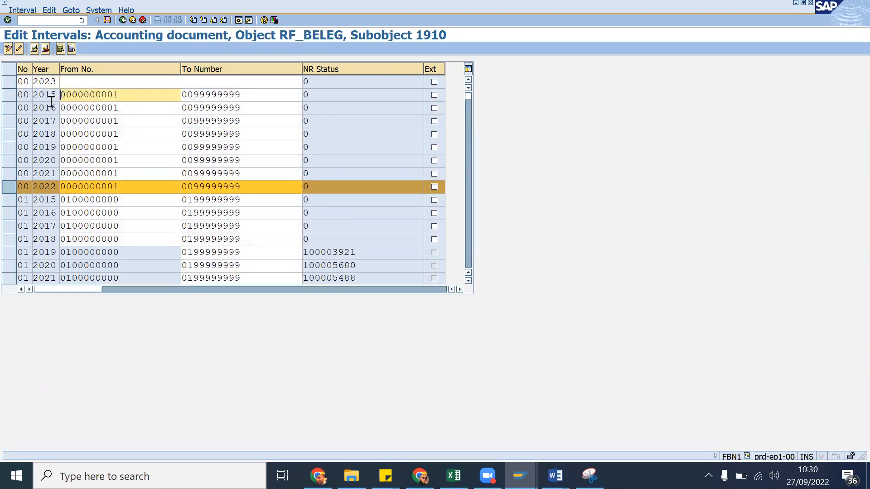
{"action": "left_click", "coordinate": [89, 79]}
{"action": "key", "text": "ctrl+v"}
{"action": "left_click_drag", "start_coordinate": [245, 94], "coordinate": [165, 91]}
{"action": "key", "text": "ctrl+c"}
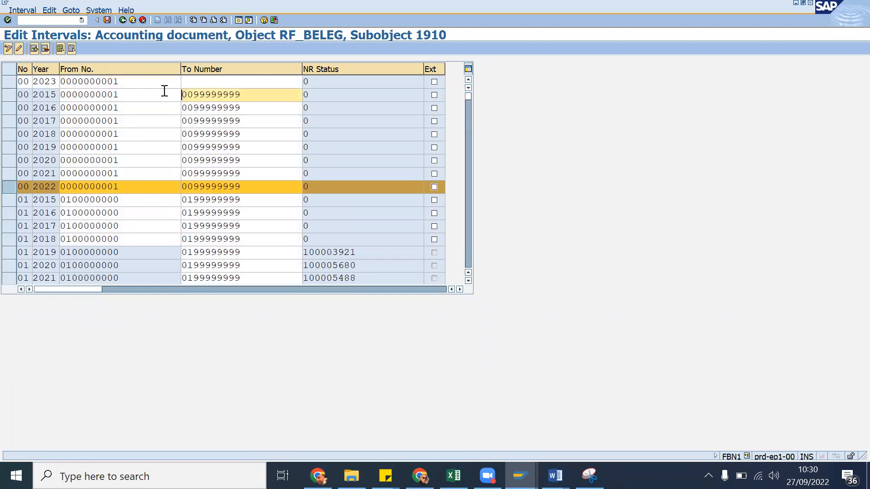
{"action": "left_click", "coordinate": [198, 81]}
{"action": "key", "text": "ctrl+v"}
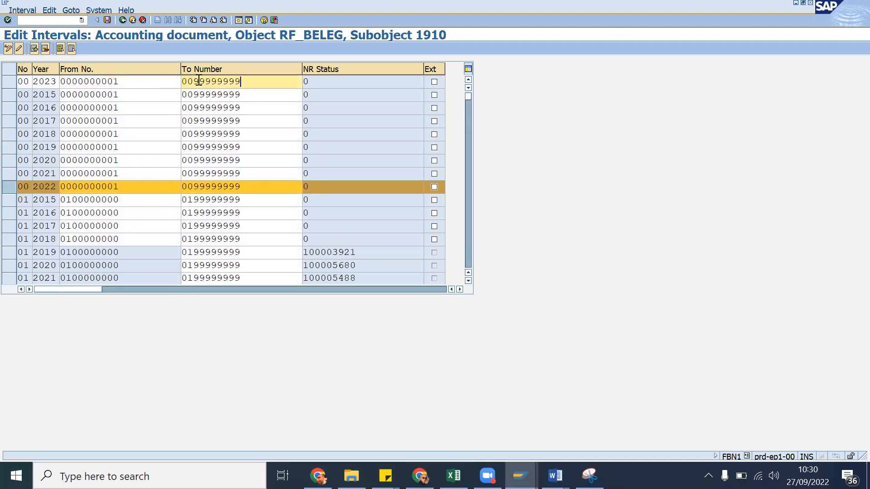
{"action": "left_click", "coordinate": [109, 20]}
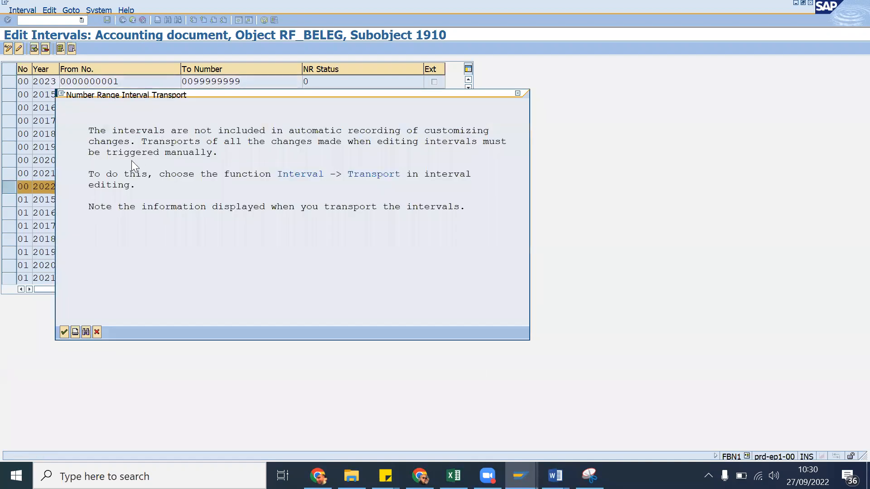
{"action": "left_click", "coordinate": [63, 333]}
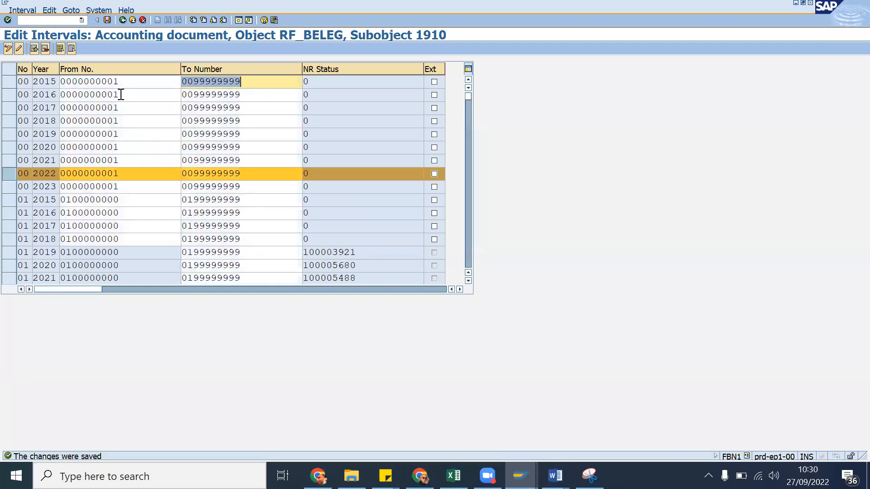
Switch the intervals to display mode and examine the 2023 entry of range 00 and the yearly intervals of range 90.
{"action": "left_click", "coordinate": [9, 49]}
{"action": "left_click", "coordinate": [53, 186]}
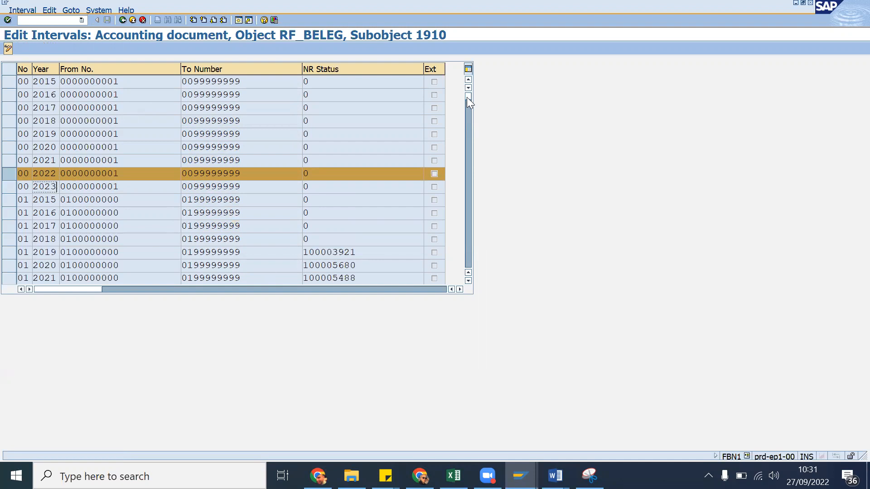
{"action": "left_click_drag", "start_coordinate": [467, 236], "coordinate": [469, 240]}
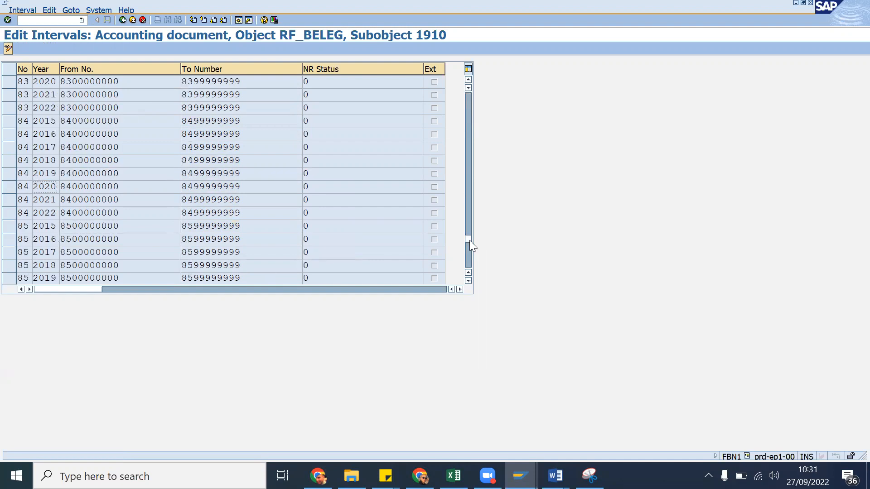
{"action": "left_click", "coordinate": [467, 263]}
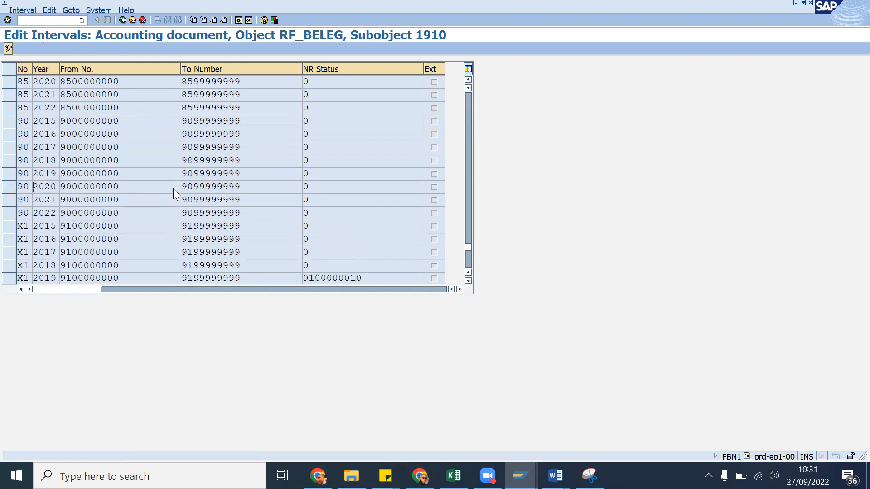
{"action": "scroll", "coordinate": [175, 188], "scroll_direction": "up", "scroll_amount": 1}
{"action": "left_click", "coordinate": [78, 211]}
{"action": "left_click", "coordinate": [25, 250]}
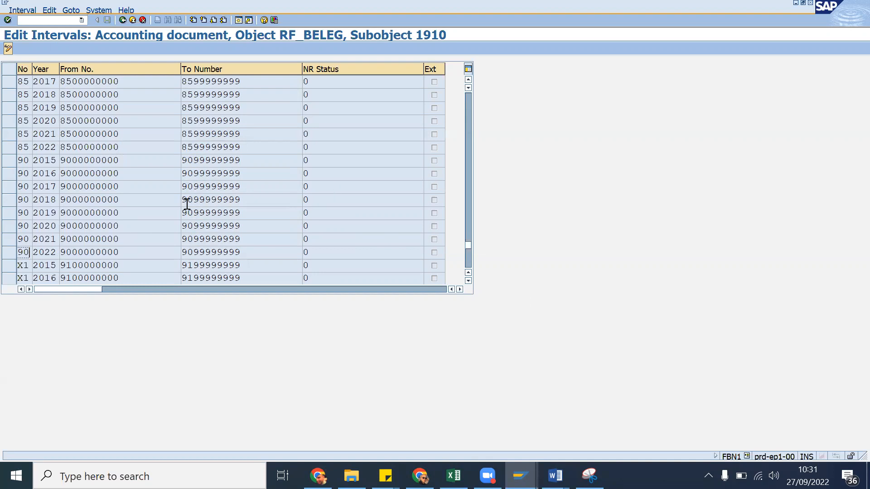
{"action": "left_click", "coordinate": [120, 255]}
Switch to the SAP Easy Access session and open transaction OBH2 for copying document number ranges to a fiscal year.
{"action": "left_click", "coordinate": [521, 476]}
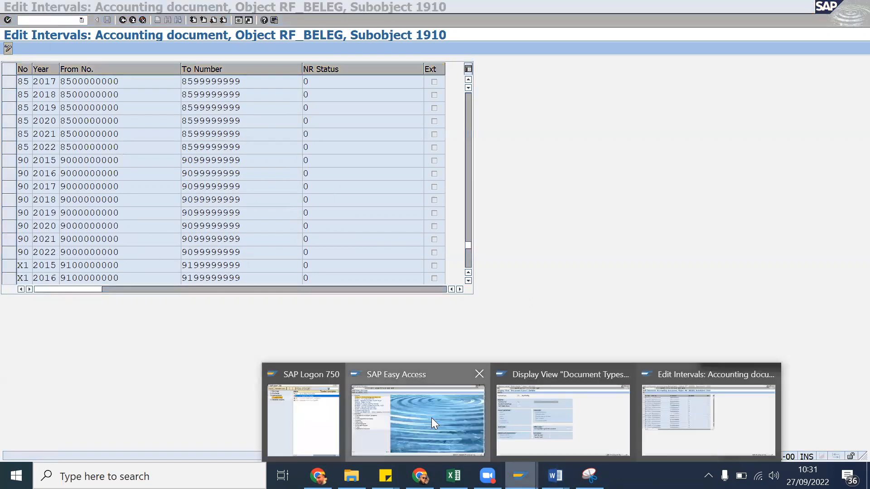
{"action": "left_click", "coordinate": [431, 418]}
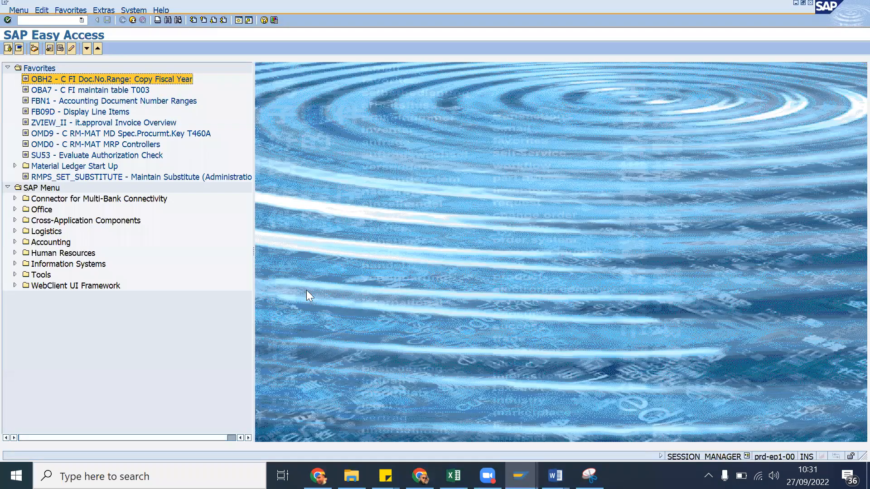
{"action": "double_click", "coordinate": [59, 79]}
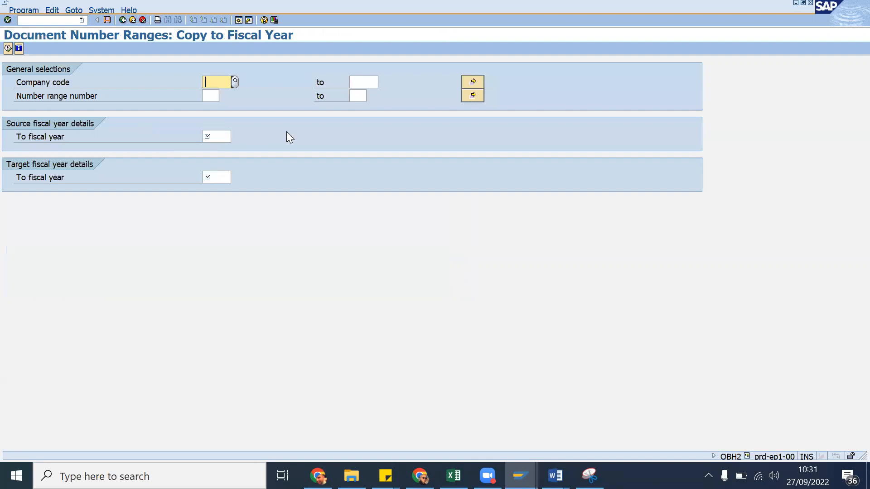
Return to the company code 1910 intervals and examine the first and last number ranges in the list.
{"action": "left_click", "coordinate": [520, 476]}
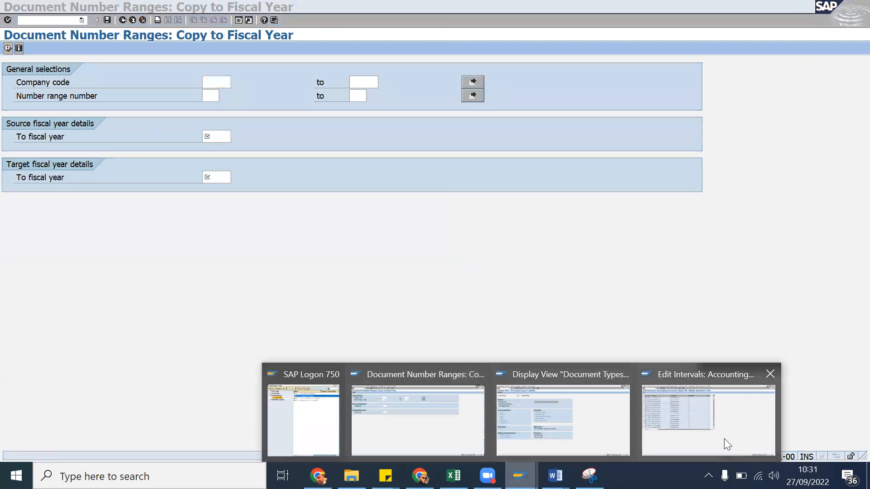
{"action": "left_click", "coordinate": [724, 439]}
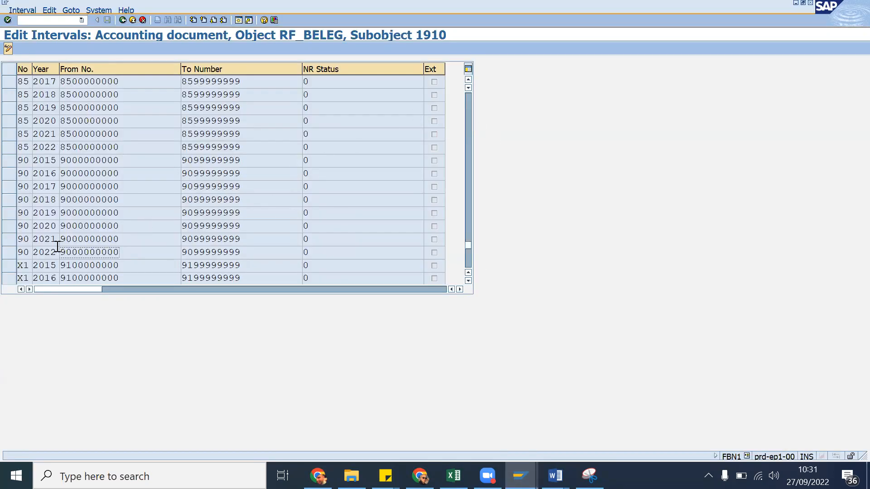
{"action": "left_click_drag", "start_coordinate": [468, 249], "coordinate": [479, 58]}
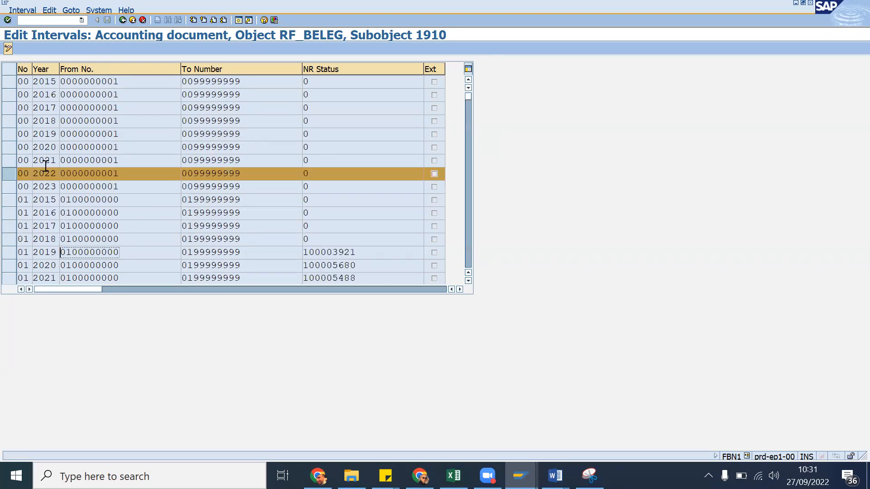
{"action": "left_click", "coordinate": [28, 199]}
{"action": "left_click", "coordinate": [21, 175]}
{"action": "left_click_drag", "start_coordinate": [465, 96], "coordinate": [472, 270]}
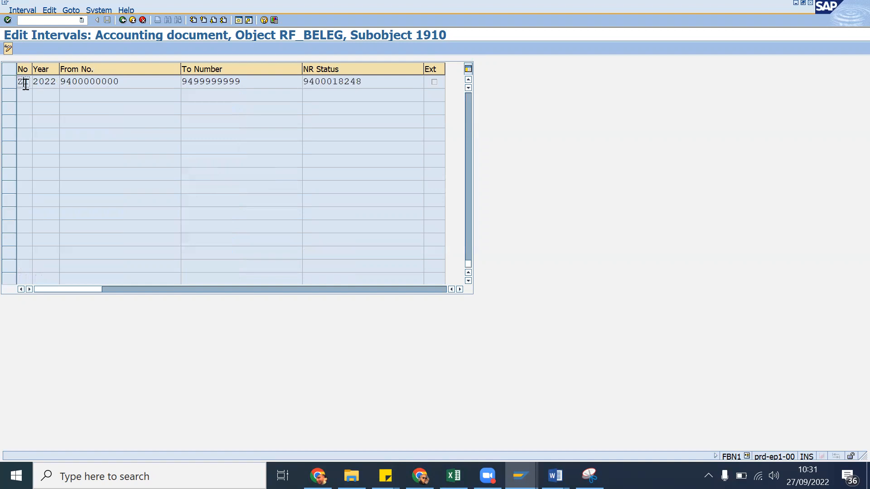
{"action": "left_click", "coordinate": [520, 476]}
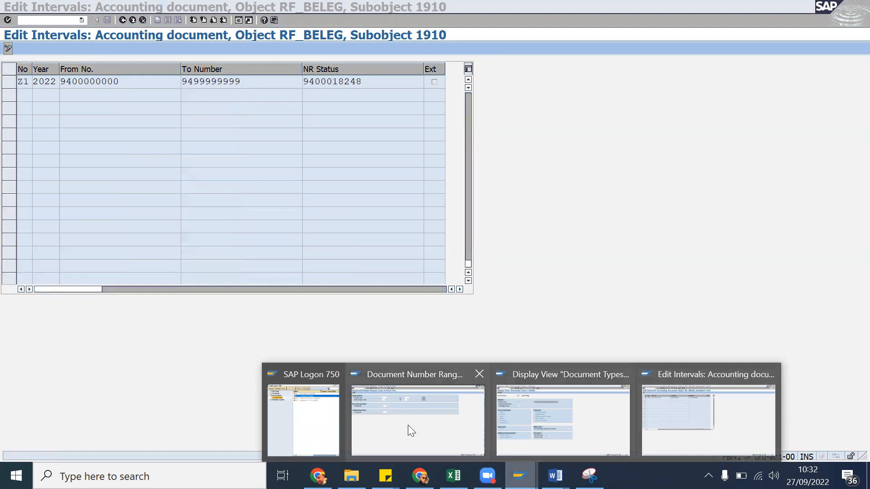
{"action": "left_click", "coordinate": [379, 433]}
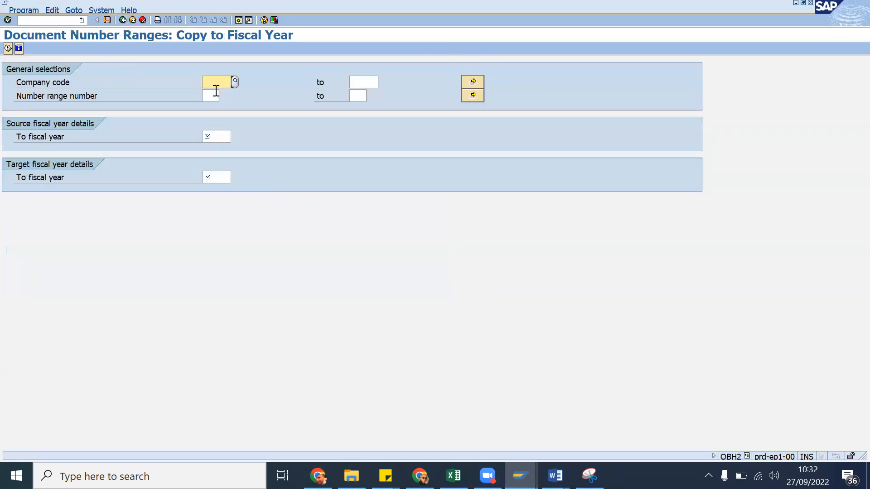
{"action": "left_click", "coordinate": [520, 476]}
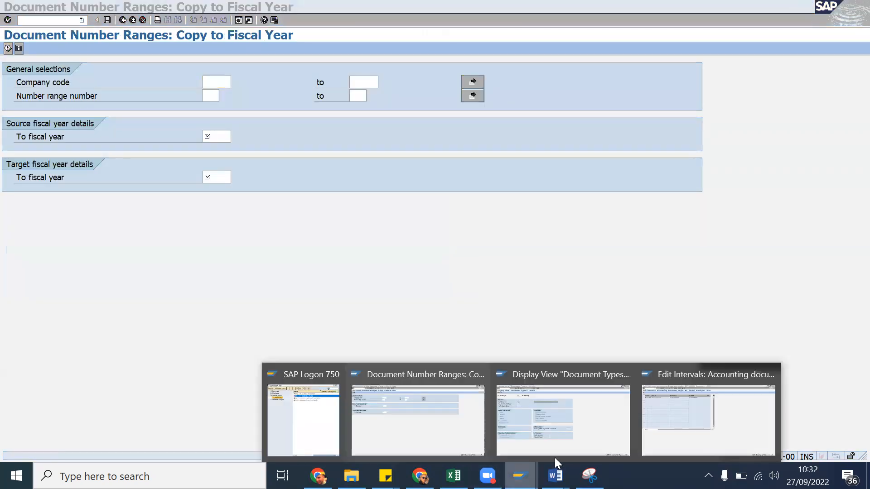
{"action": "left_click", "coordinate": [663, 420]}
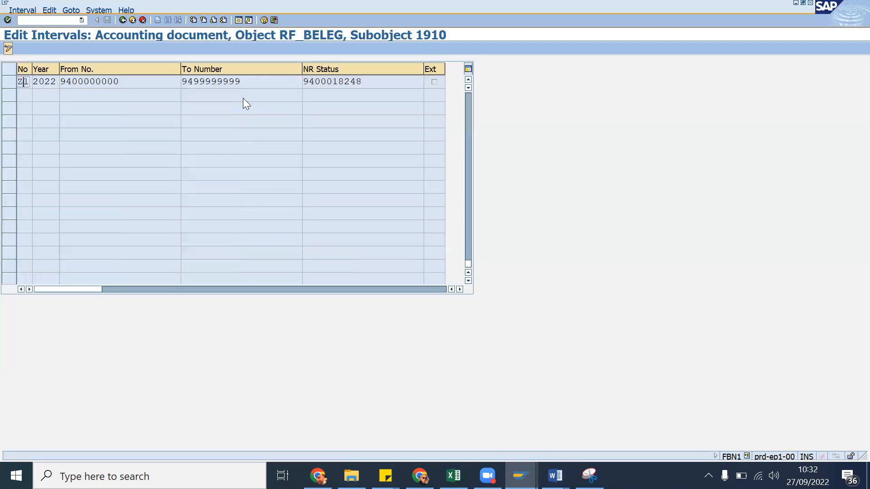
Reopen the company code 1910 intervals in display mode and examine the latest years defined for ranges 00 and 01.
{"action": "left_click", "coordinate": [122, 20]}
{"action": "left_click", "coordinate": [74, 107]}
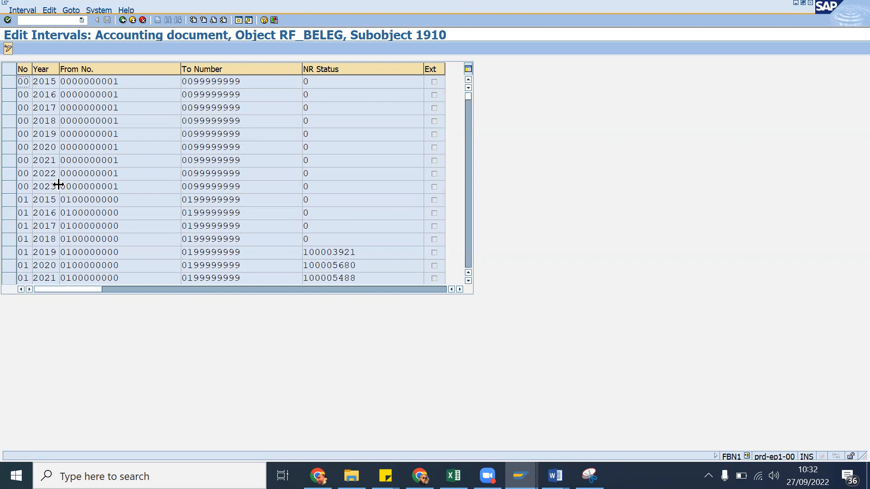
{"action": "left_click", "coordinate": [468, 281]}
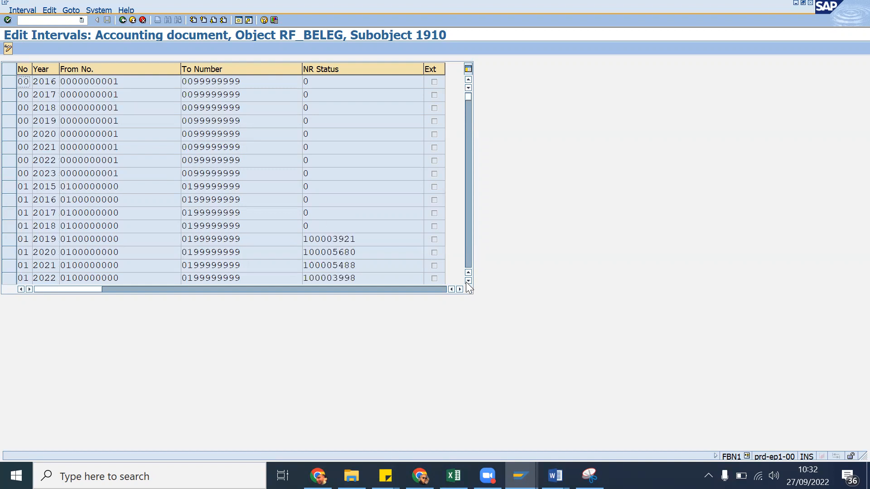
{"action": "left_click", "coordinate": [467, 281]}
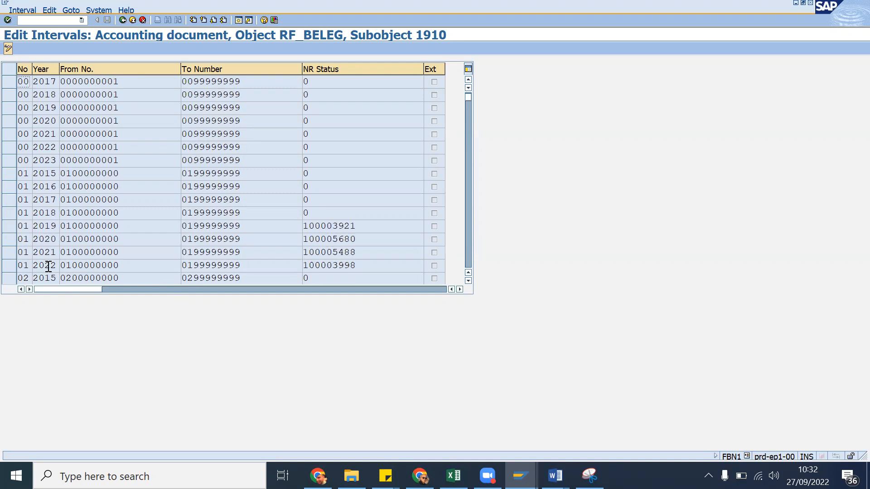
{"action": "left_click", "coordinate": [28, 264]}
{"action": "left_click_drag", "start_coordinate": [58, 160], "coordinate": [30, 162]}
{"action": "left_click_drag", "start_coordinate": [58, 265], "coordinate": [33, 265]}
On the Copy to Fiscal Year screen, enter company code 1910 and number ranges from 00 to z1.
{"action": "left_click", "coordinate": [520, 476]}
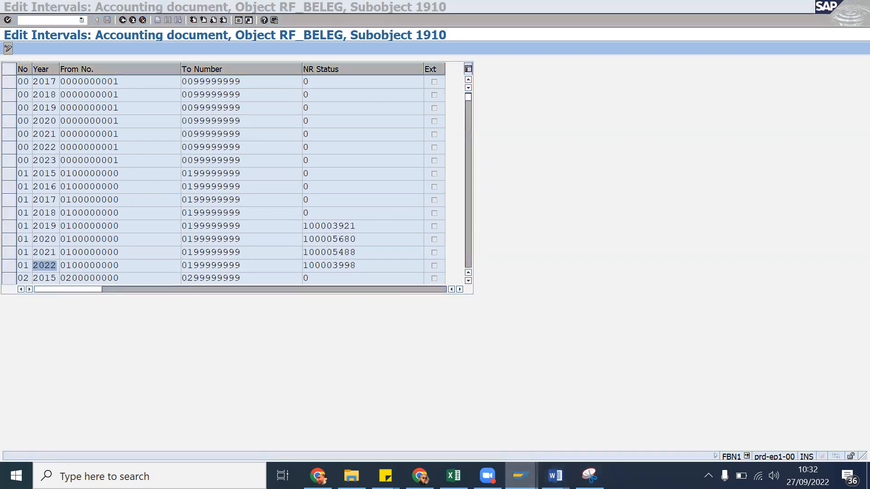
{"action": "left_click", "coordinate": [420, 435]}
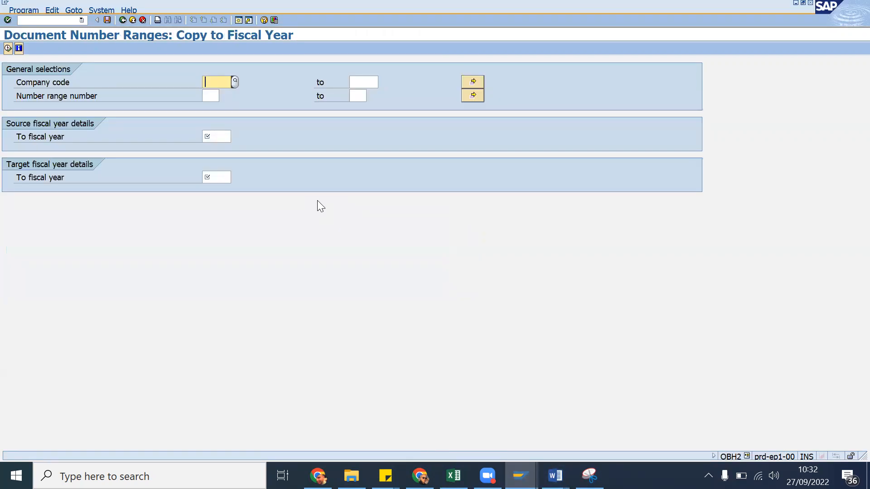
{"action": "type", "text": "1910"}
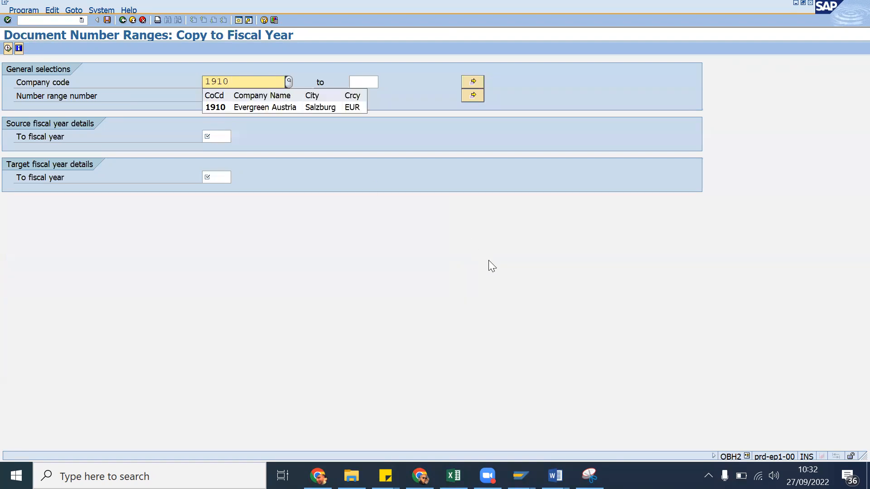
{"action": "left_click", "coordinate": [395, 217]}
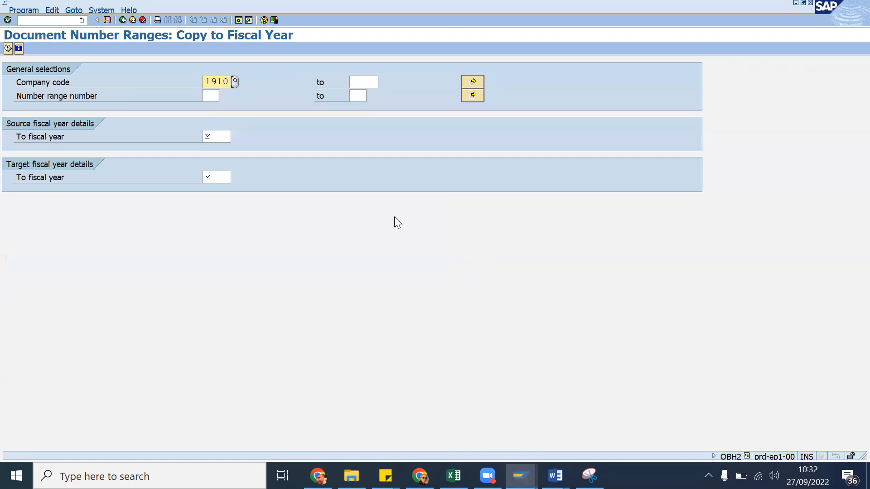
{"action": "left_click", "coordinate": [209, 95]}
{"action": "type", "text": "00"}
{"action": "left_click", "coordinate": [356, 96]}
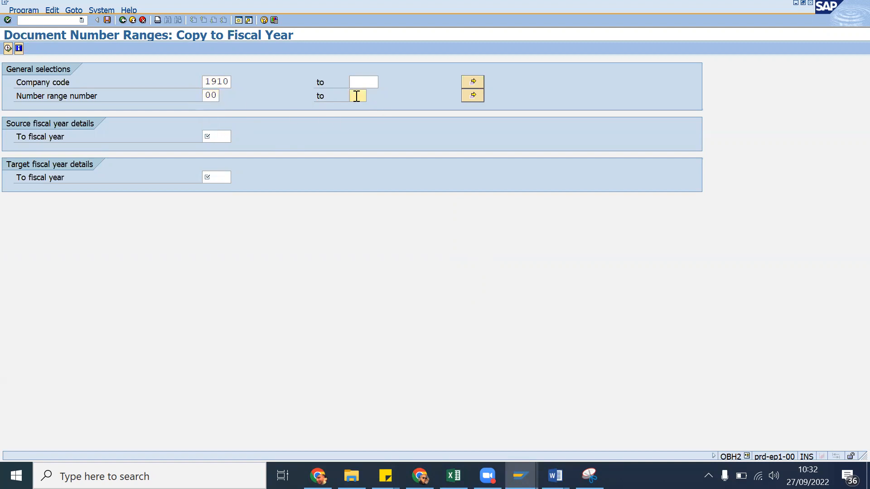
{"action": "type", "text": "z1"}
Set the source fiscal year to 2022 and the target fiscal year to 2023.
{"action": "left_click", "coordinate": [222, 134]}
{"action": "type", "text": "2022"}
{"action": "left_click", "coordinate": [214, 177]}
{"action": "type", "text": "2023"}
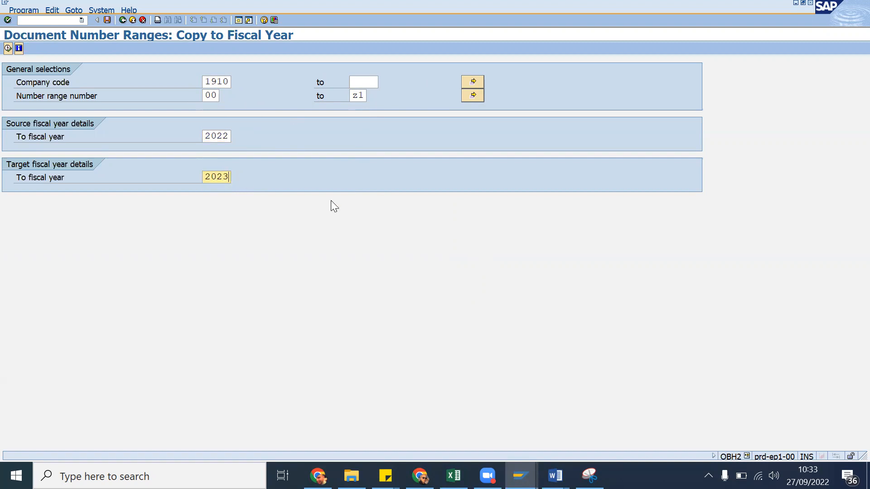
{"action": "left_click", "coordinate": [62, 137]}
{"action": "left_click", "coordinate": [229, 136]}
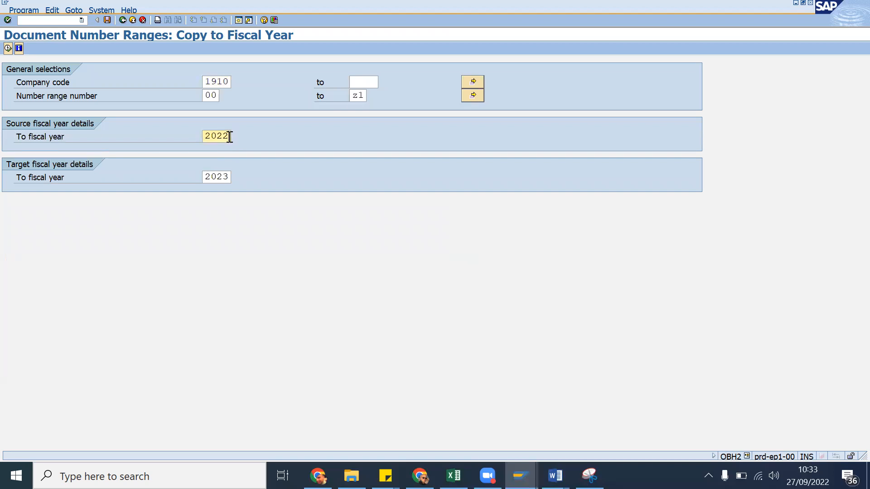
{"action": "left_click", "coordinate": [229, 177]}
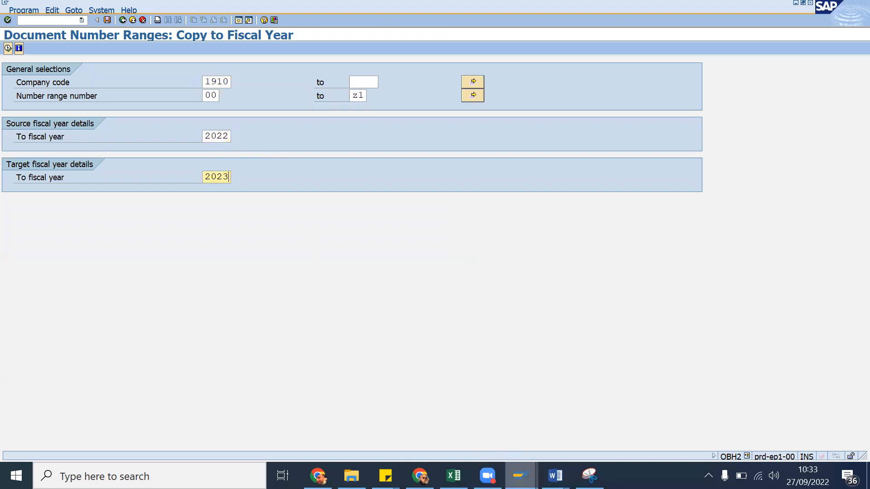
Return to the company code 1910 intervals and compare the starting numbers of range 00 for 2022 and 2023 with range 01 for 2022.
{"action": "left_click", "coordinate": [520, 475]}
{"action": "left_click", "coordinate": [691, 439]}
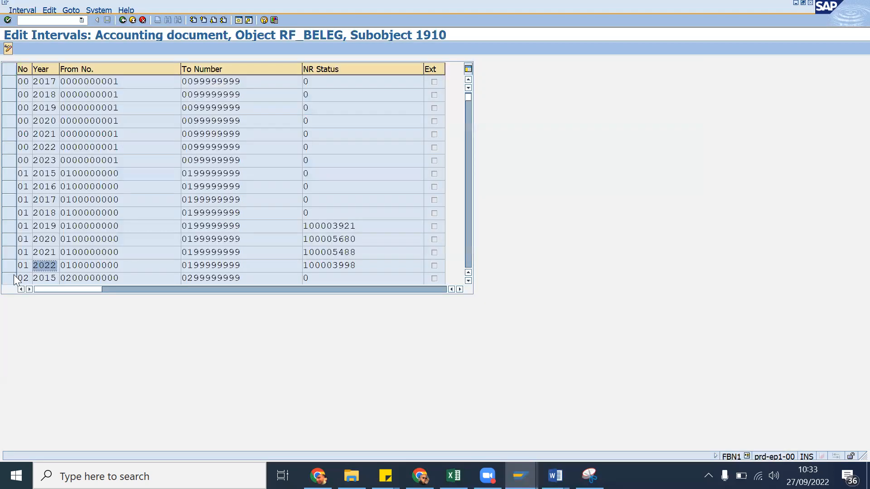
{"action": "left_click", "coordinate": [49, 263]}
{"action": "right_click", "coordinate": [46, 278]}
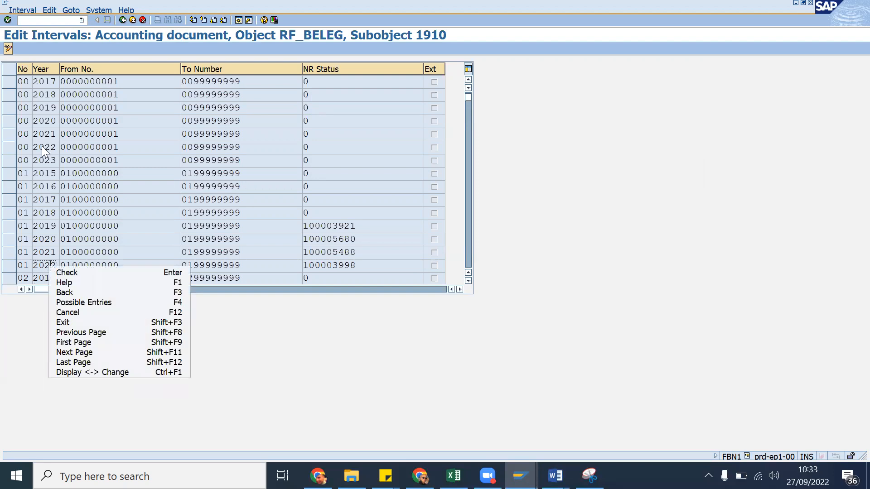
{"action": "left_click", "coordinate": [48, 119]}
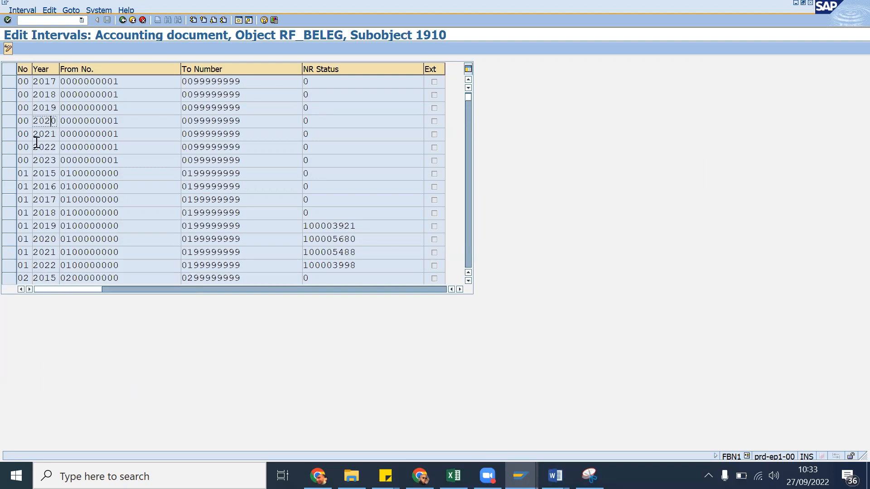
{"action": "left_click_drag", "start_coordinate": [74, 147], "coordinate": [60, 147]}
{"action": "left_click_drag", "start_coordinate": [127, 159], "coordinate": [68, 158]}
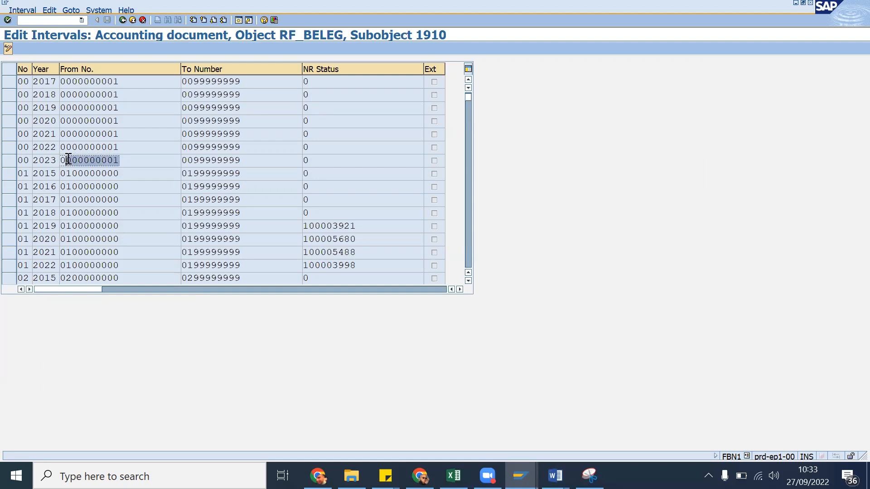
{"action": "left_click_drag", "start_coordinate": [56, 269], "coordinate": [23, 265]}
{"action": "left_click_drag", "start_coordinate": [121, 265], "coordinate": [66, 264]}
{"action": "left_click", "coordinate": [66, 264]}
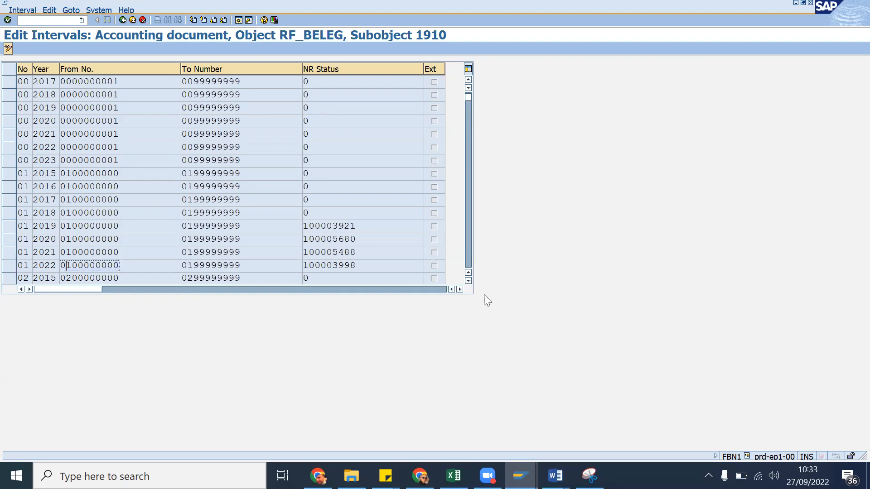
Examine the yearly intervals of range 02 and the starting number of its 2022 entry.
{"action": "left_click", "coordinate": [468, 281]}
{"action": "left_click", "coordinate": [468, 281]}
{"action": "left_click", "coordinate": [468, 282]}
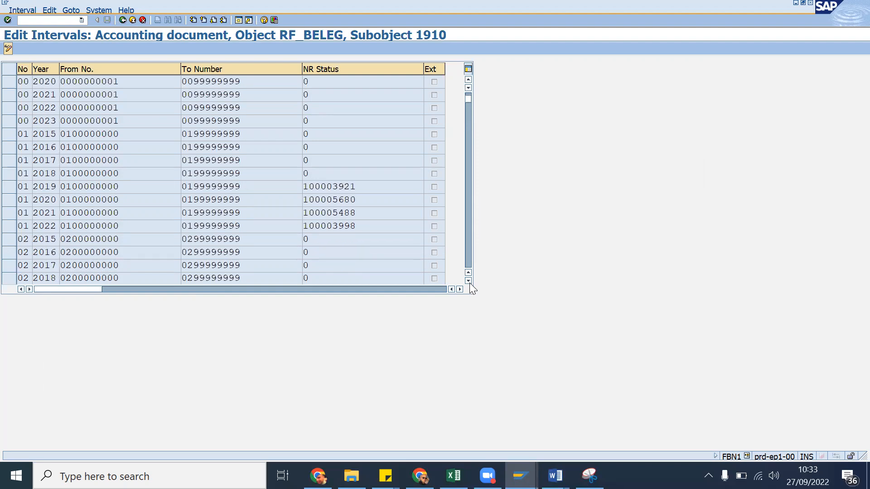
{"action": "left_click", "coordinate": [469, 282]}
{"action": "left_click", "coordinate": [469, 281]}
{"action": "left_click", "coordinate": [468, 282]}
{"action": "left_click", "coordinate": [468, 282]}
{"action": "left_click", "coordinate": [468, 281]}
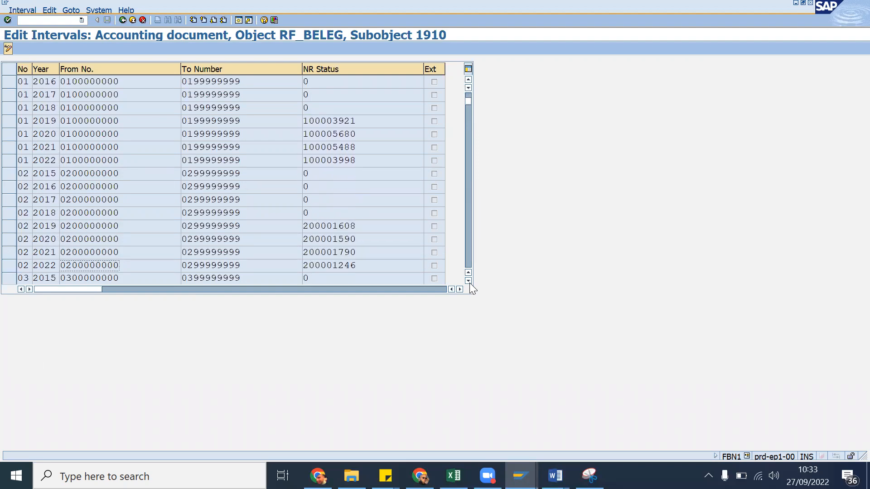
{"action": "left_click", "coordinate": [28, 267]}
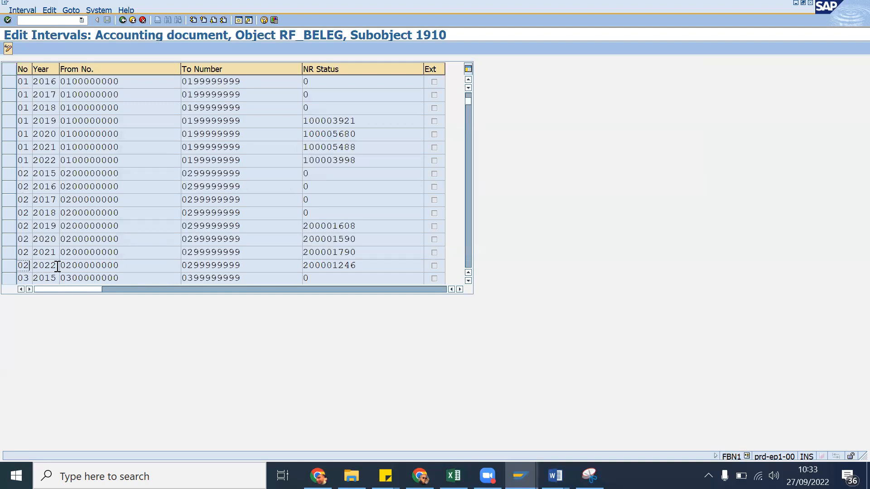
{"action": "left_click_drag", "start_coordinate": [72, 266], "coordinate": [60, 266]}
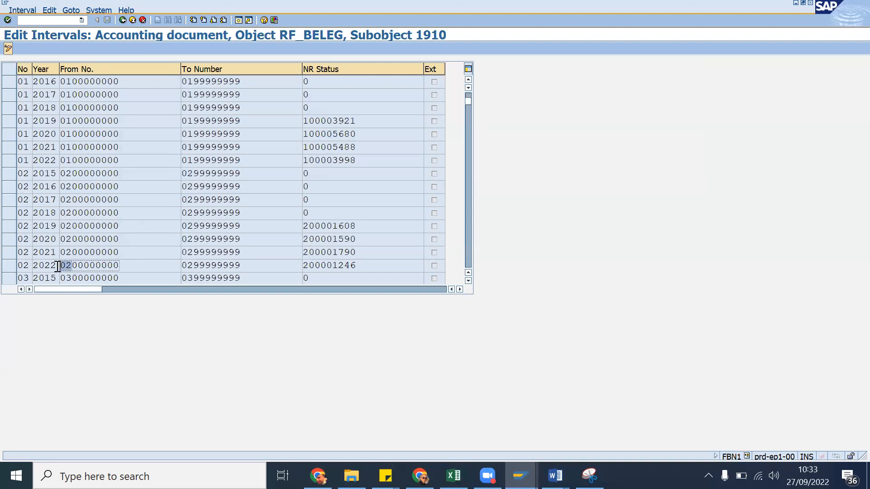
Examine the yearly intervals of range 03 up to 2022, and return to the Copy to Fiscal Year screen.
{"action": "left_click", "coordinate": [468, 280]}
{"action": "left_click", "coordinate": [468, 280]}
{"action": "left_click", "coordinate": [468, 280]}
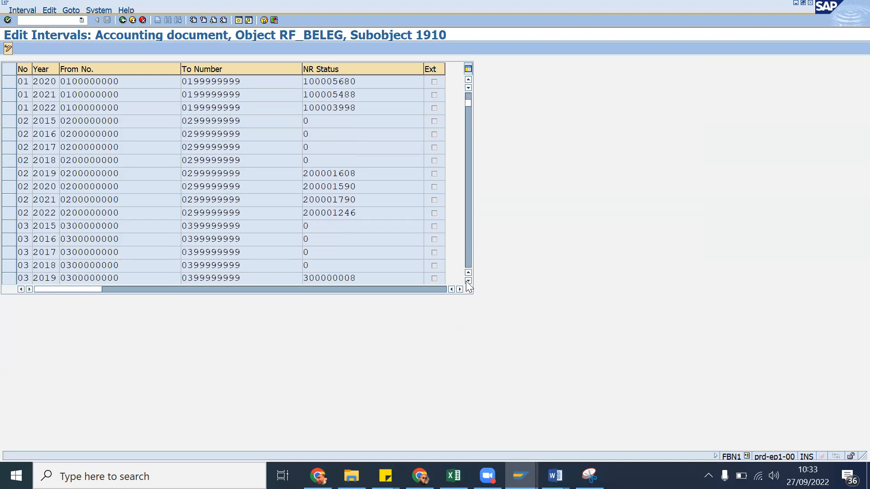
{"action": "left_click", "coordinate": [468, 280]}
{"action": "left_click", "coordinate": [468, 281]}
{"action": "left_click", "coordinate": [468, 280]}
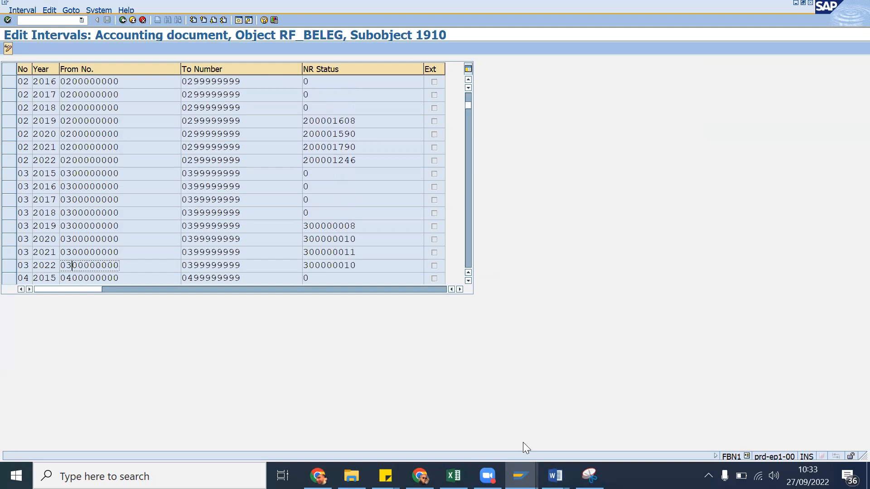
{"action": "left_click", "coordinate": [521, 476]}
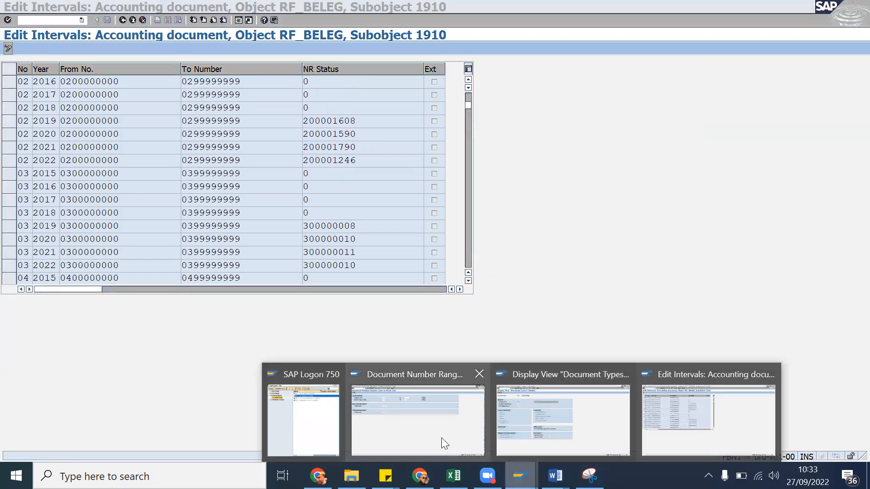
{"action": "left_click", "coordinate": [441, 437]}
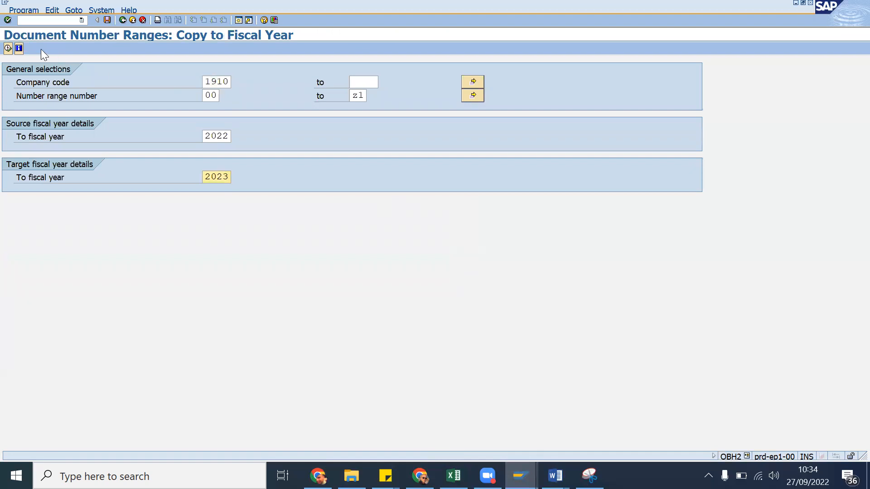
Execute the copy of company code 1910 number ranges 00 to Z1 from 2022 to 2023 and review the result list through Z1.
{"action": "left_click", "coordinate": [8, 48]}
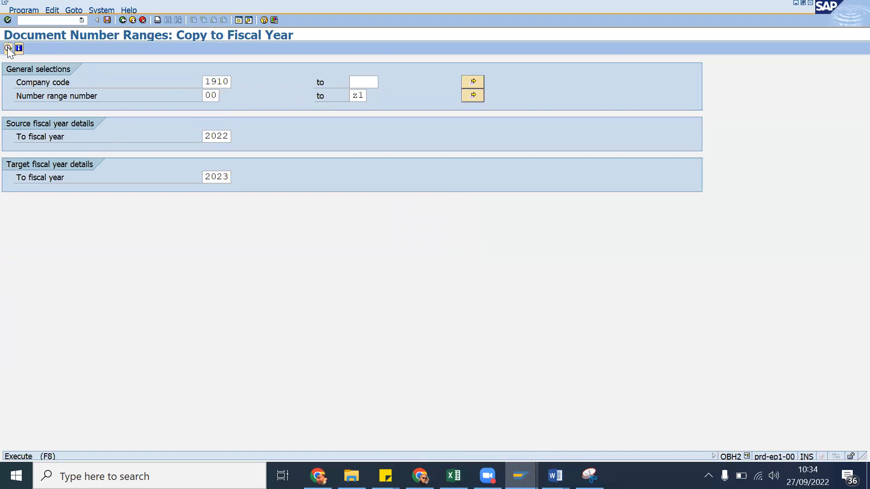
{"action": "left_click", "coordinate": [227, 199]}
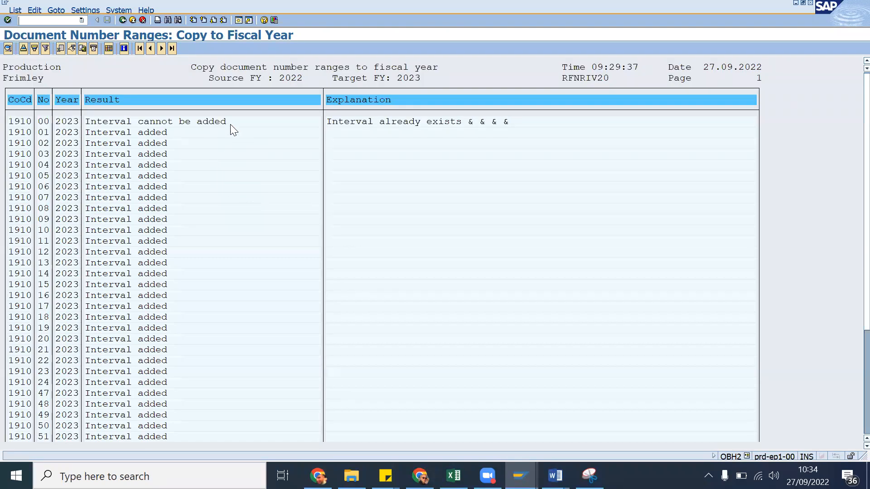
{"action": "left_click", "coordinate": [47, 122]}
{"action": "left_click", "coordinate": [370, 122]}
{"action": "scroll", "coordinate": [848, 190], "scroll_direction": "down", "scroll_amount": 4}
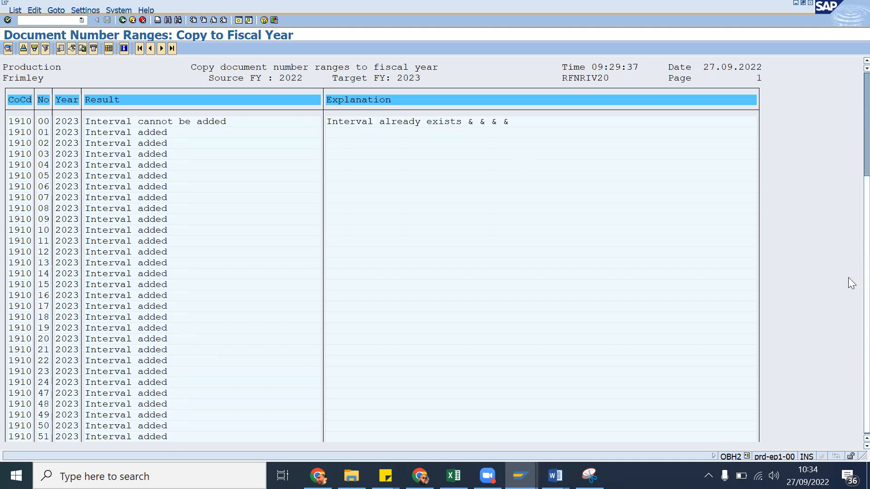
{"action": "left_click", "coordinate": [45, 426]}
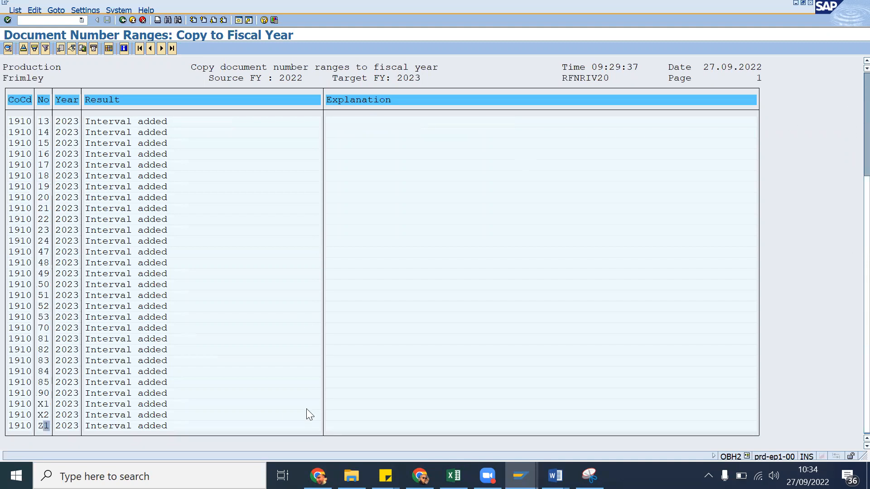
Return to the Edit Intervals session, reload the company code 1910 intervals and check the 2023 entry of range 00.
{"action": "mouse_move", "coordinate": [520, 476]}
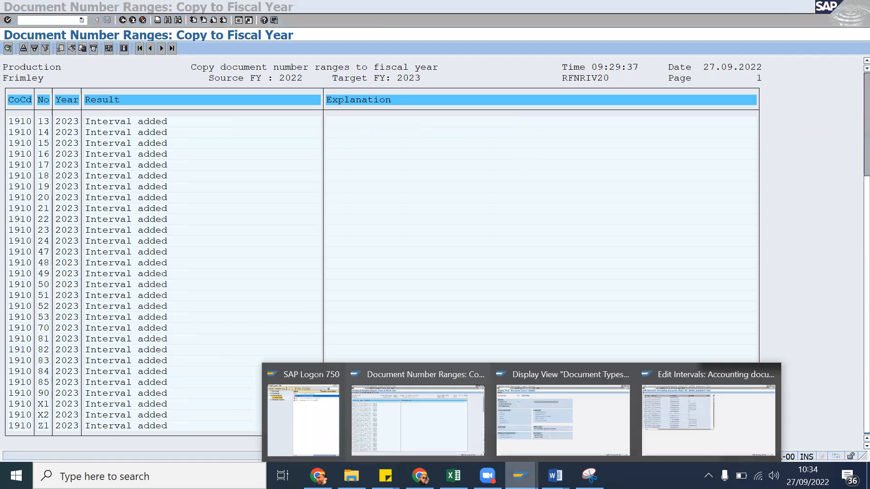
{"action": "left_click", "coordinate": [658, 439]}
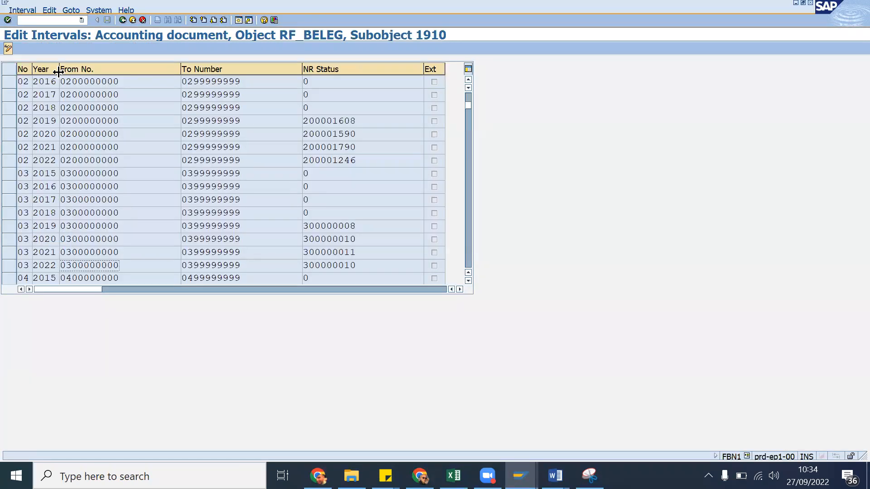
{"action": "left_click", "coordinate": [123, 20]}
{"action": "left_click", "coordinate": [59, 109]}
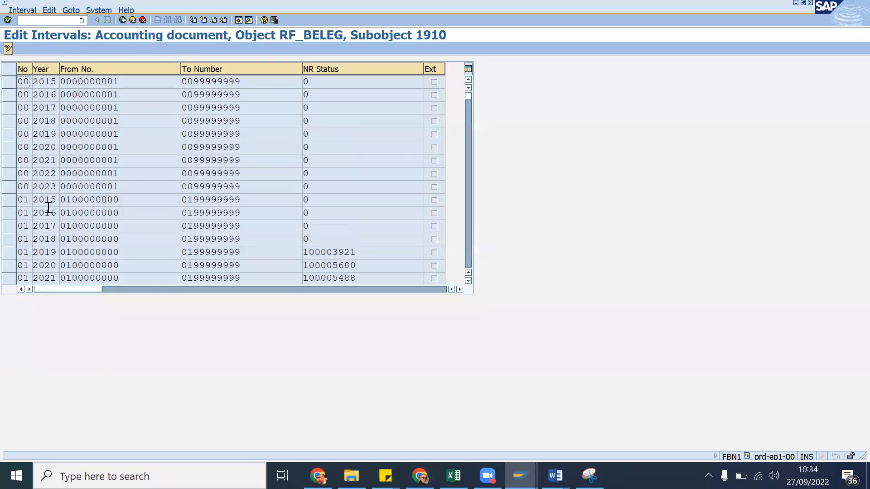
{"action": "left_click", "coordinate": [58, 187]}
{"action": "left_click", "coordinate": [57, 276]}
Compare the starting number, ending number and status of range 01 for 2022 and 2023.
{"action": "left_click", "coordinate": [468, 280]}
{"action": "left_click", "coordinate": [467, 280]}
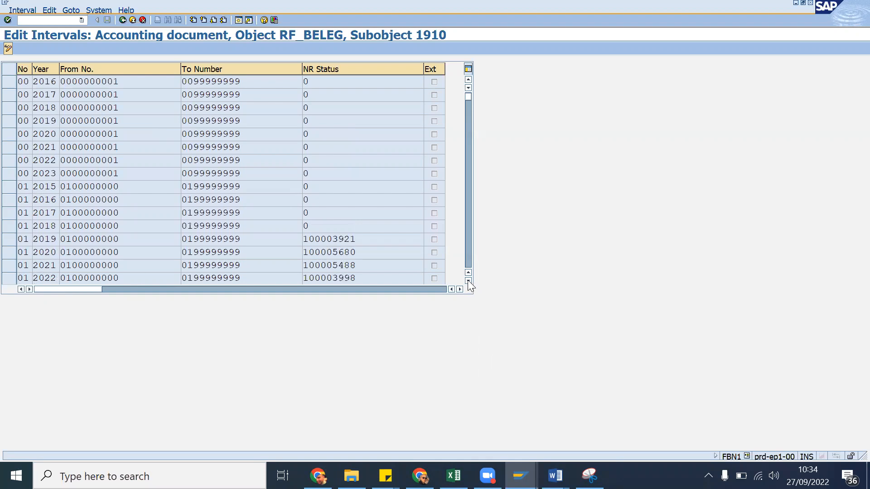
{"action": "left_click", "coordinate": [245, 278]}
{"action": "left_click", "coordinate": [129, 278]}
{"action": "left_click_drag", "start_coordinate": [121, 265], "coordinate": [53, 269]}
{"action": "left_click_drag", "start_coordinate": [245, 265], "coordinate": [157, 270]}
{"action": "left_click_drag", "start_coordinate": [316, 282], "coordinate": [282, 280]}
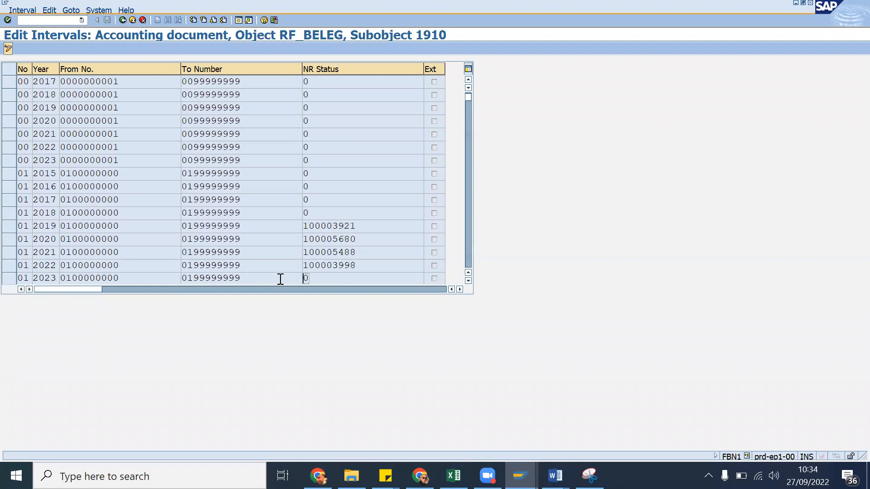
Examine the yearly intervals of range 02 up to 2023, checking the 2023 entry's number limits and status.
{"action": "left_click", "coordinate": [468, 281]}
{"action": "left_click", "coordinate": [468, 281]}
{"action": "left_click", "coordinate": [468, 281]}
{"action": "left_click", "coordinate": [468, 281]}
{"action": "left_click", "coordinate": [468, 281]}
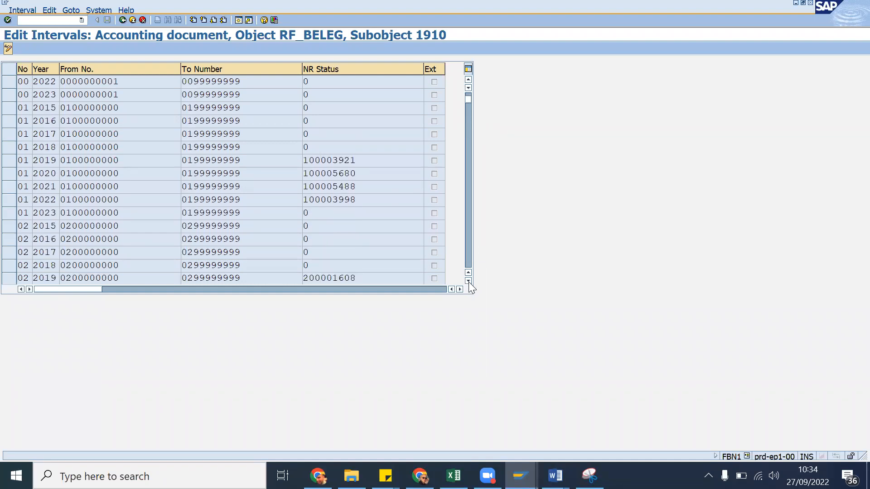
{"action": "left_click", "coordinate": [468, 281]}
{"action": "left_click", "coordinate": [468, 281]}
{"action": "left_click", "coordinate": [468, 281]}
{"action": "left_click", "coordinate": [468, 280]}
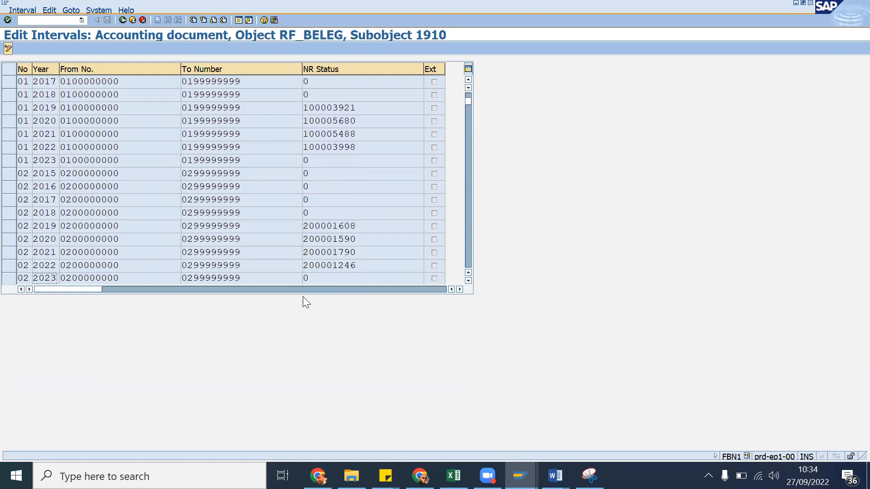
{"action": "left_click", "coordinate": [318, 280]}
{"action": "left_click", "coordinate": [153, 276]}
Check the 2023 interval of range 90 against its 2022 entry, including the number status.
{"action": "left_click_drag", "start_coordinate": [469, 99], "coordinate": [467, 243]}
{"action": "left_click", "coordinate": [56, 267]}
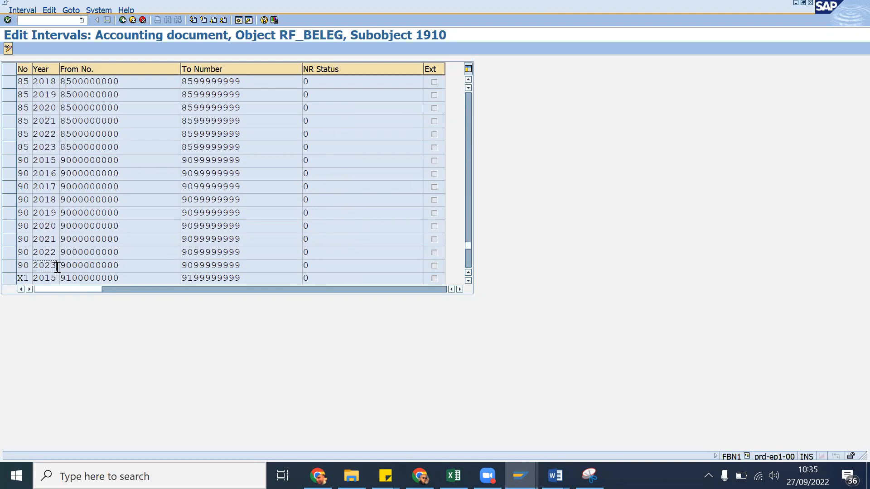
{"action": "left_click", "coordinate": [57, 252]}
{"action": "left_click", "coordinate": [309, 265]}
Examine the yearly intervals of the last range, Z1, and check its 2023 starting number, ending number and status.
{"action": "left_click_drag", "start_coordinate": [466, 244], "coordinate": [471, 273]}
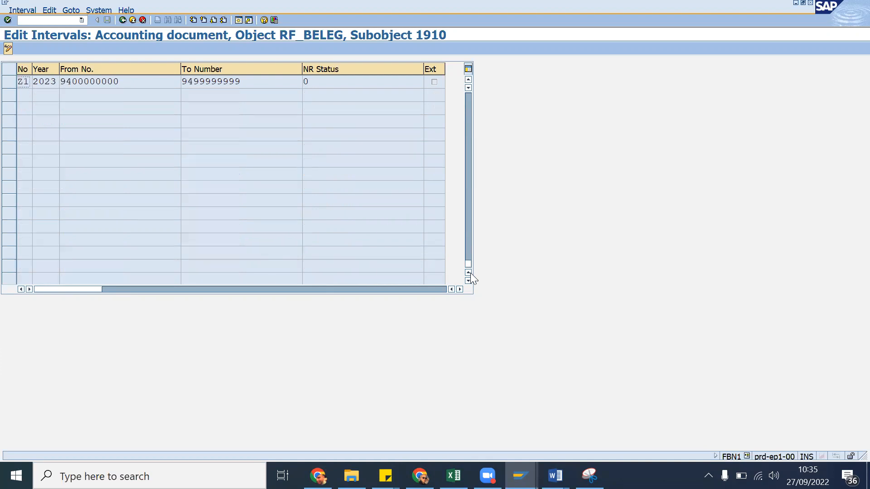
{"action": "left_click", "coordinate": [468, 81]}
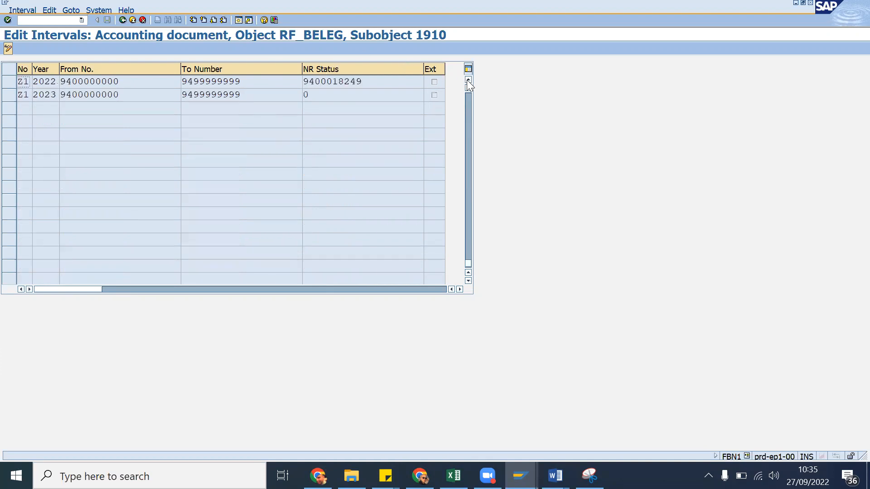
{"action": "left_click", "coordinate": [467, 80]}
{"action": "left_click", "coordinate": [467, 81]}
{"action": "left_click", "coordinate": [467, 80]}
{"action": "left_click", "coordinate": [468, 80]}
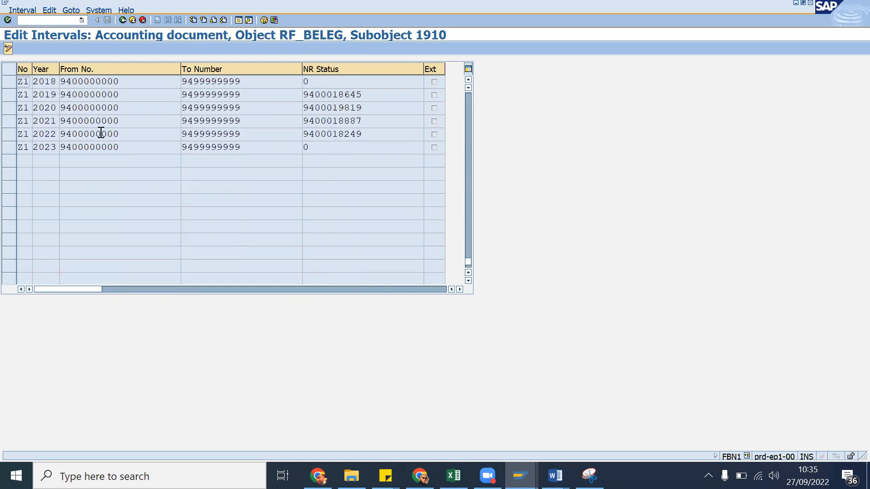
{"action": "left_click", "coordinate": [120, 148]}
{"action": "left_click", "coordinate": [221, 152]}
{"action": "left_click", "coordinate": [321, 148]}
Switch to the document types display and open the details of type KR, Vendor Invoice, to see its assigned number range.
{"action": "left_click", "coordinate": [520, 476]}
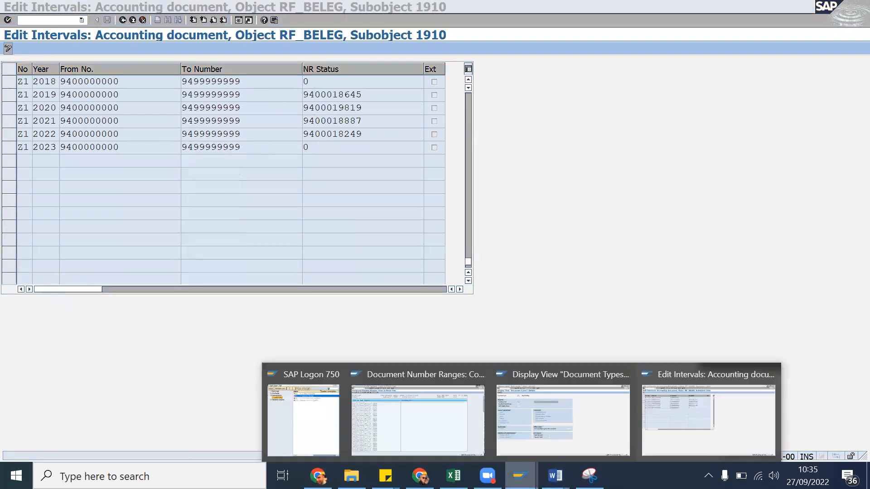
{"action": "left_click", "coordinate": [519, 455]}
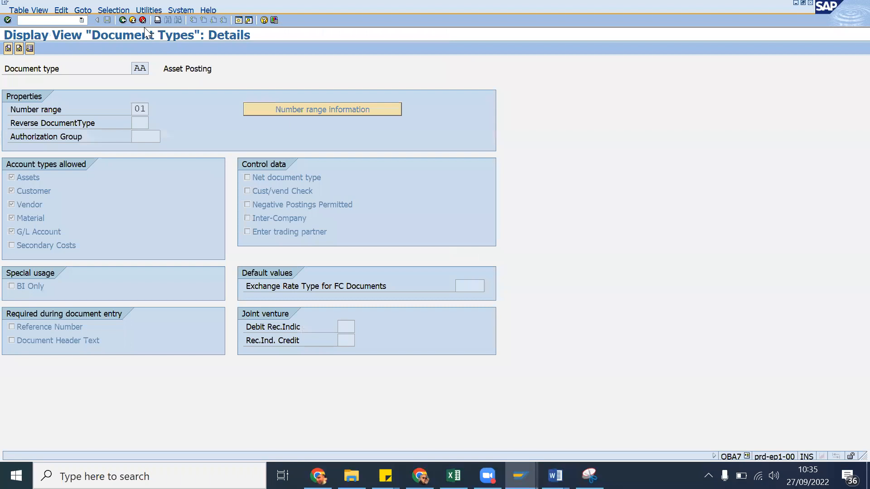
{"action": "left_click", "coordinate": [123, 21]}
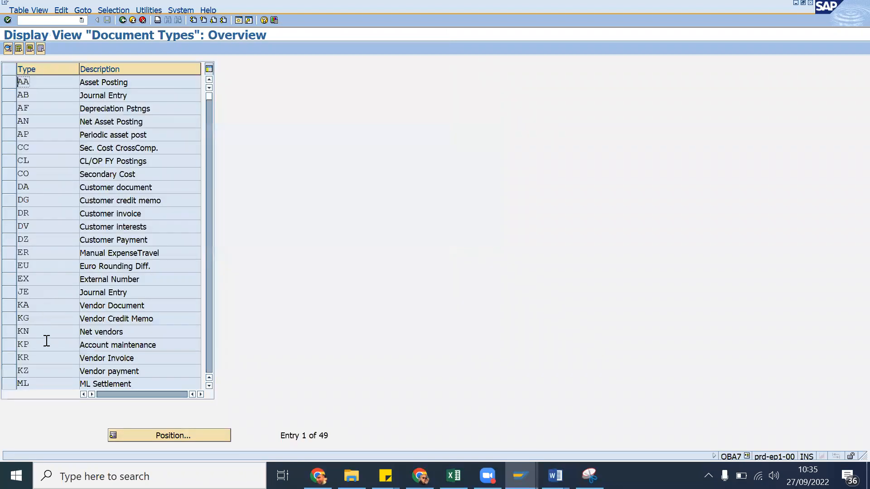
{"action": "left_click", "coordinate": [46, 358]}
{"action": "left_click", "coordinate": [40, 371]}
{"action": "double_click", "coordinate": [40, 358]}
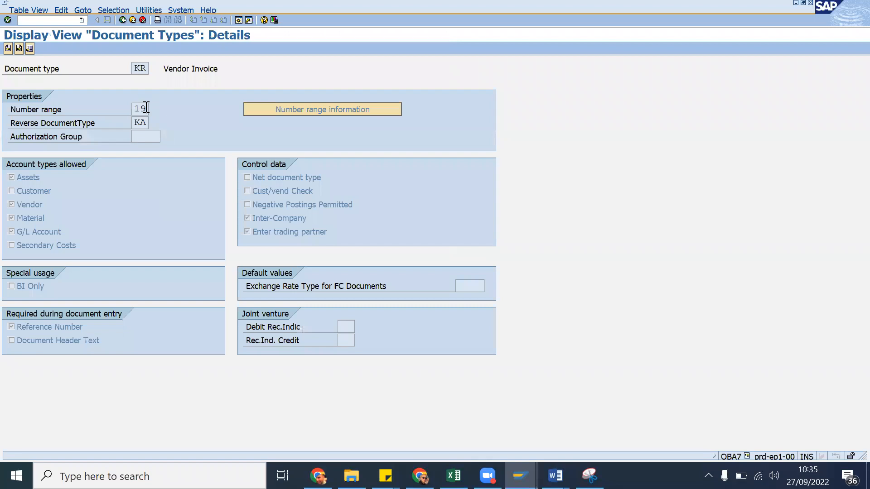
Look up the 2023 interval of range 19 in the company code 1910 intervals, and return to the document type KR details.
{"action": "left_click", "coordinate": [520, 476]}
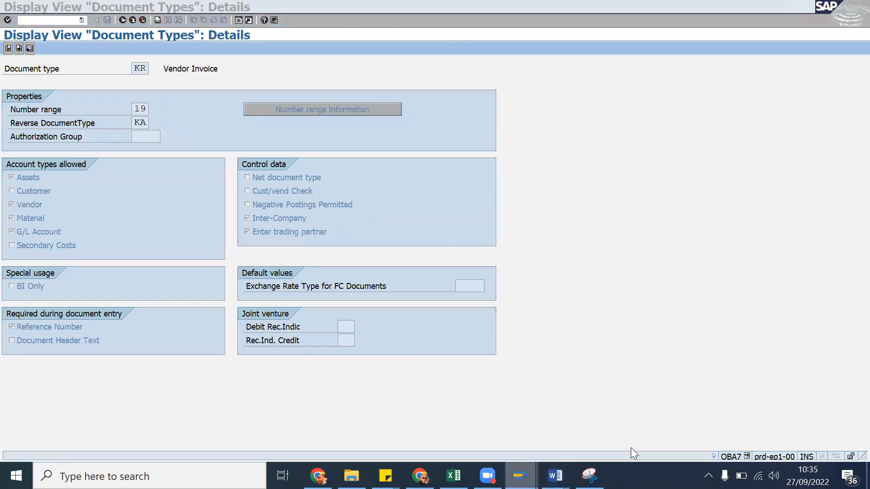
{"action": "left_click", "coordinate": [688, 424]}
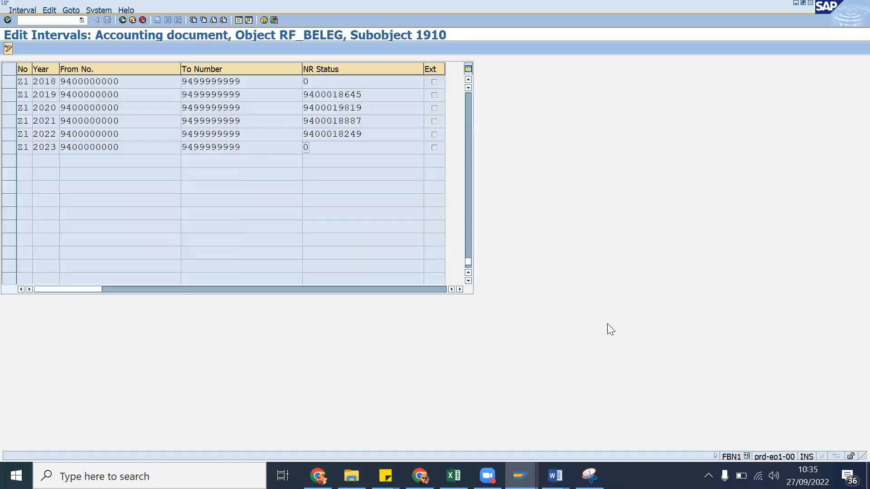
{"action": "left_click_drag", "start_coordinate": [465, 263], "coordinate": [464, 112]}
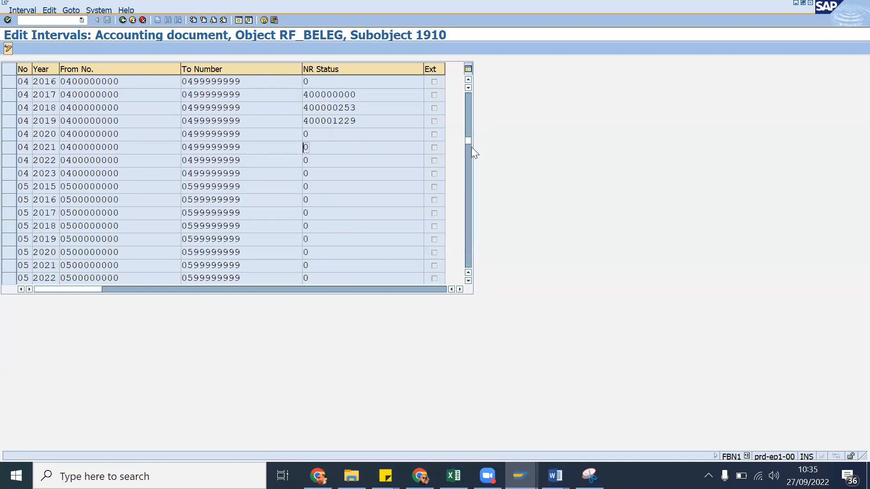
{"action": "scroll", "coordinate": [471, 148], "scroll_direction": "down", "scroll_amount": 5}
{"action": "scroll", "coordinate": [468, 160], "scroll_direction": "down", "scroll_amount": 1}
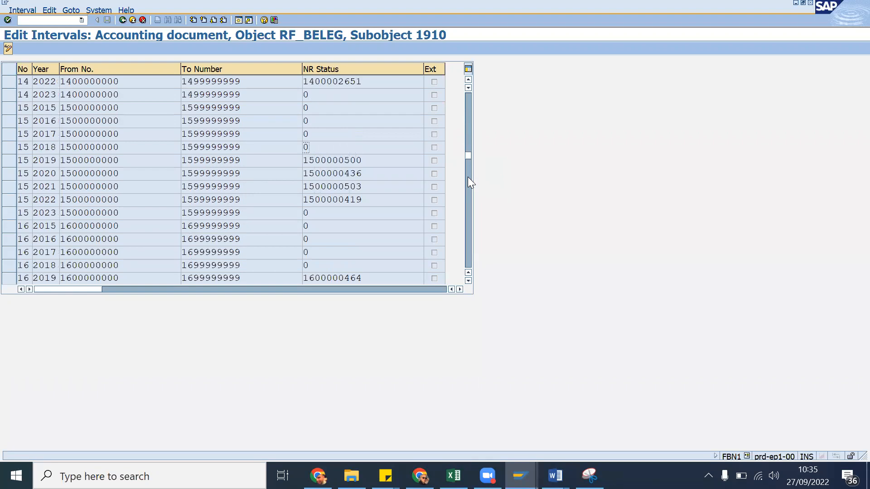
{"action": "scroll", "coordinate": [469, 180], "scroll_direction": "down", "scroll_amount": 5}
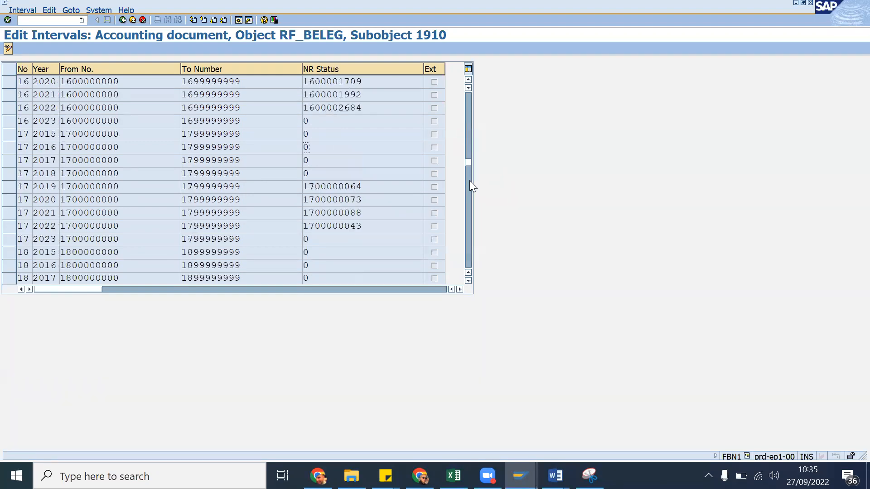
{"action": "scroll", "coordinate": [468, 195], "scroll_direction": "down", "scroll_amount": 5}
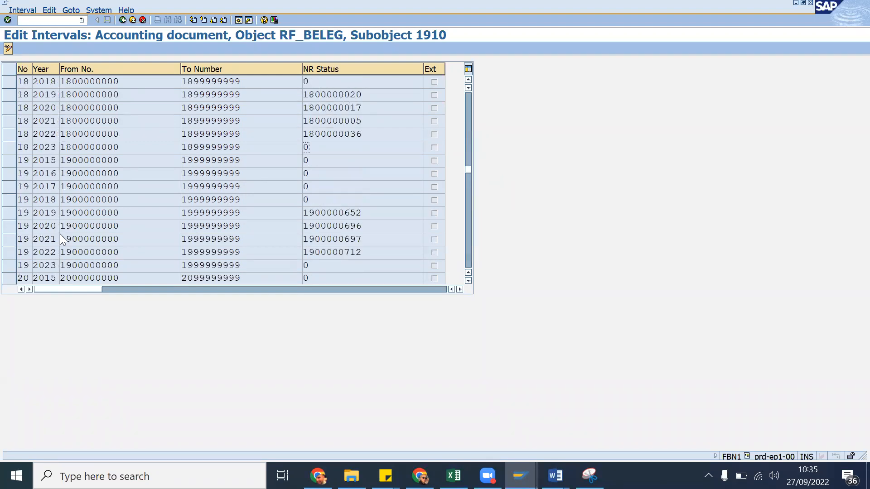
{"action": "left_click", "coordinate": [28, 265]}
{"action": "left_click", "coordinate": [122, 265]}
{"action": "left_click", "coordinate": [520, 476]}
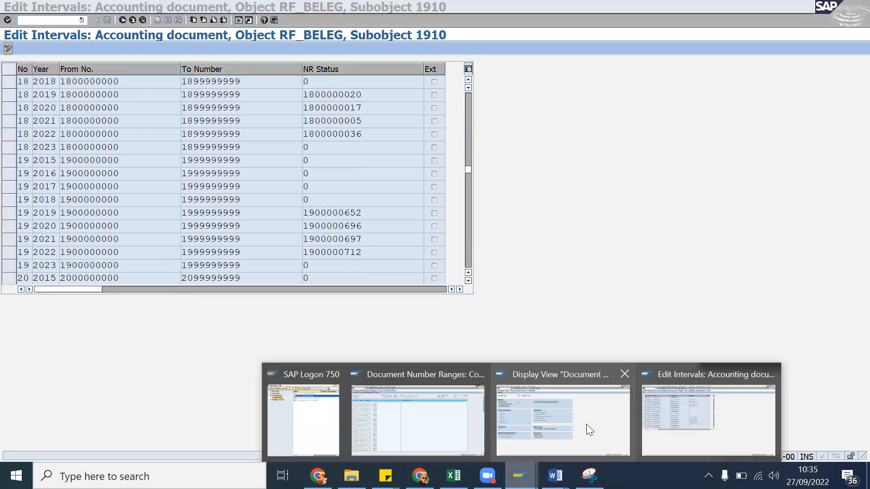
{"action": "left_click", "coordinate": [557, 419]}
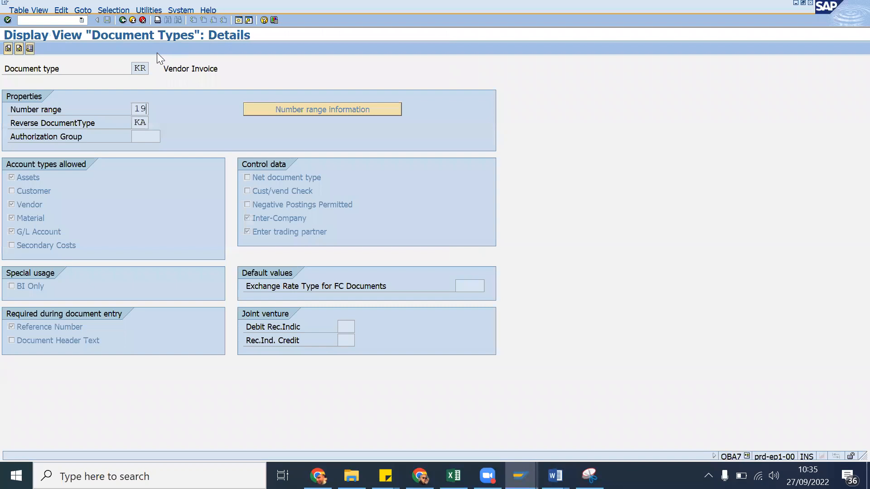